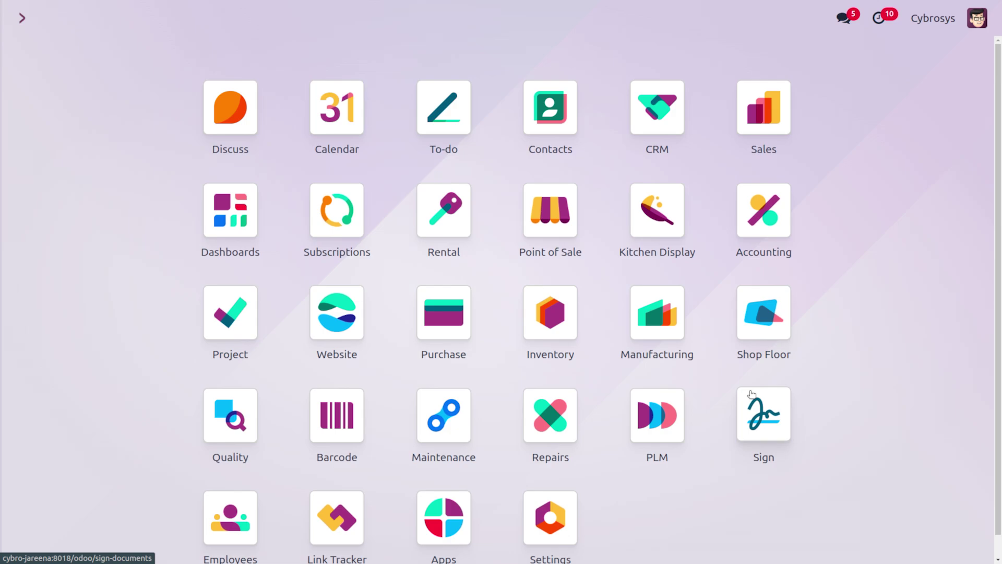
# Launch the Manufacturing app by searching 'man'.
pyautogui.write('man')
pyautogui.press('Return')
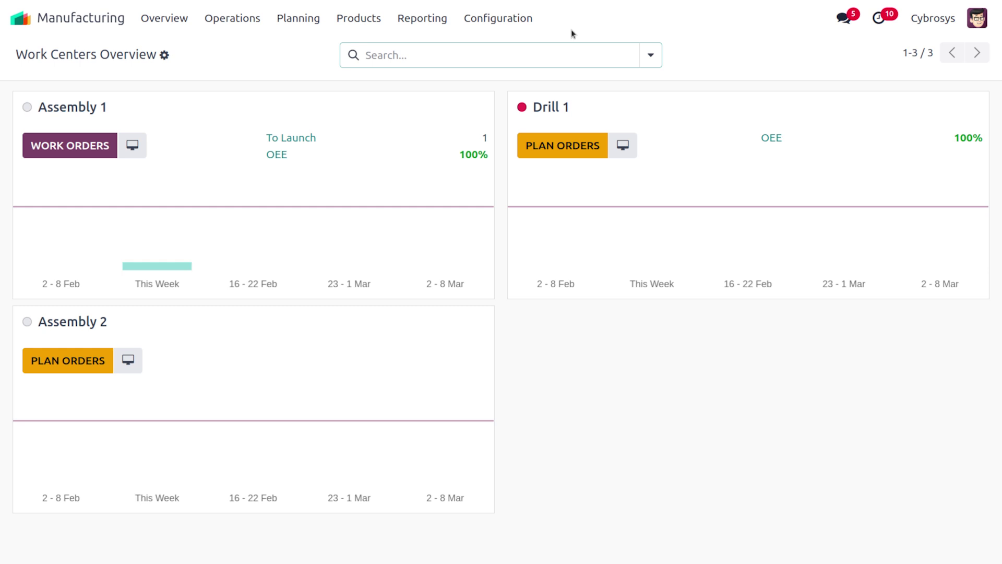
# Confirm Subcontracting is enabled in Manufacturing settings and go back to the apps menu.
pyautogui.click(471, 23)
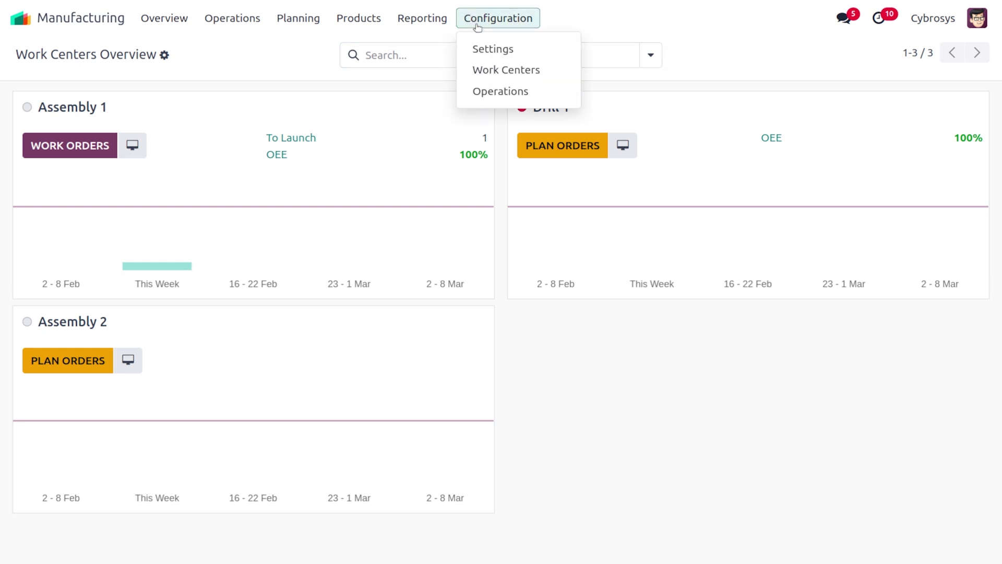
pyautogui.click(493, 46)
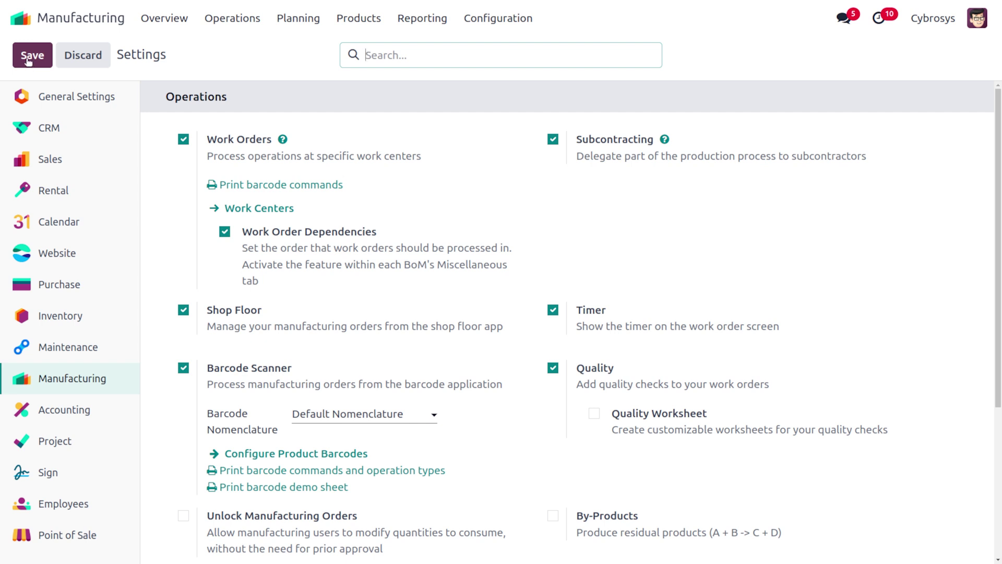
pyautogui.click(14, 25)
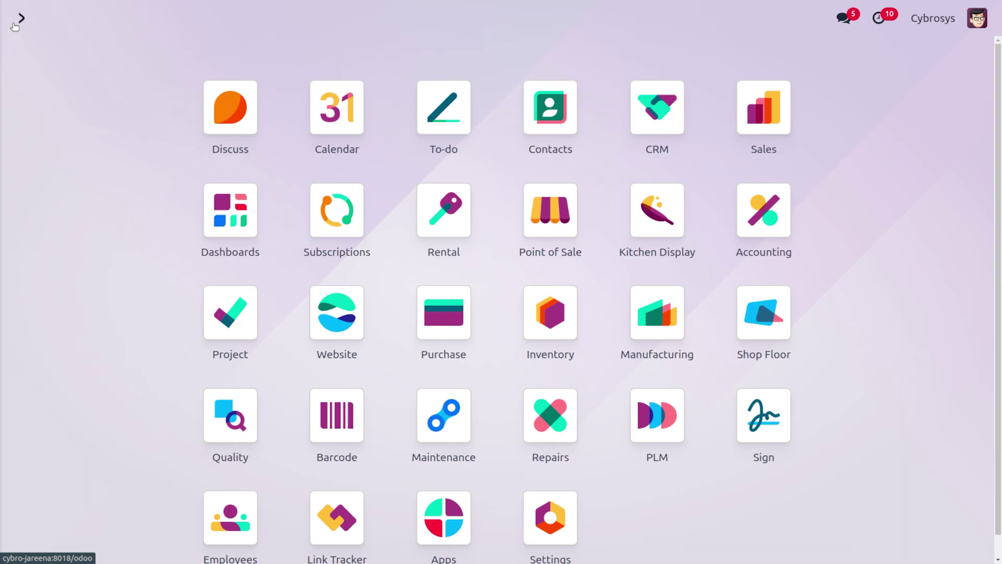
# In Inventory, review the Cybrosys warehouse's Dropship and Resupply Subcontractors options.
pyautogui.write('in')
pyautogui.press('Return')
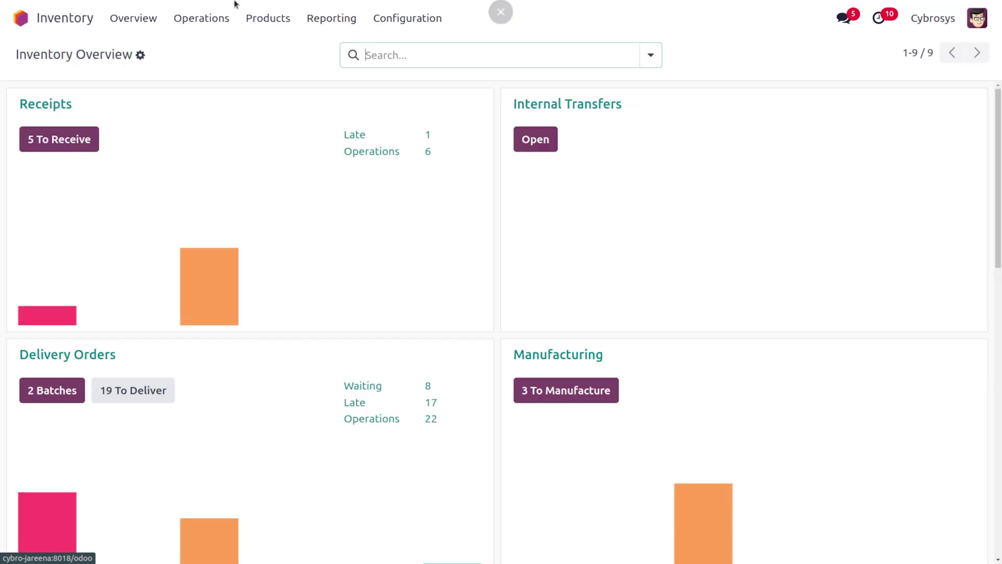
pyautogui.click(381, 24)
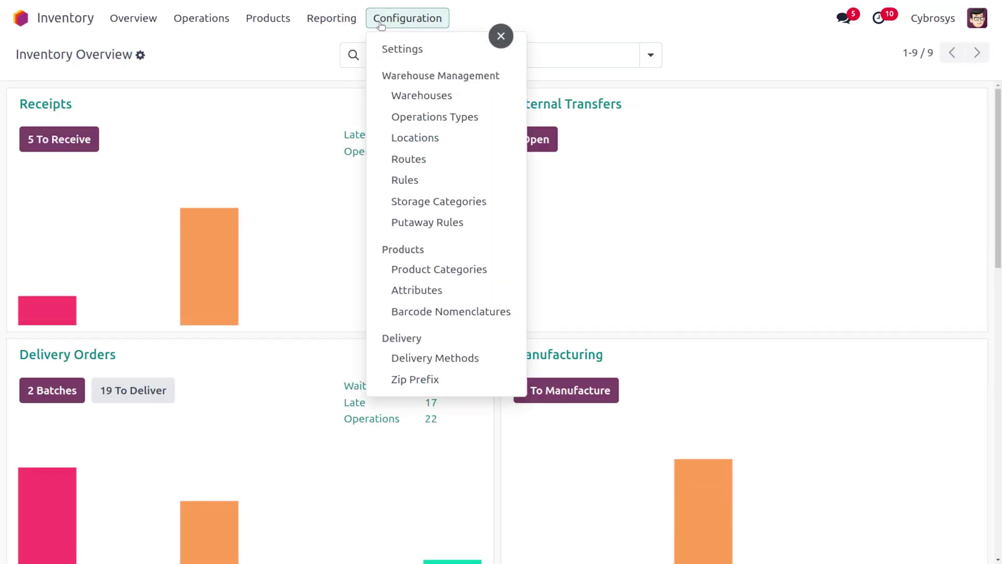
pyautogui.click(413, 101)
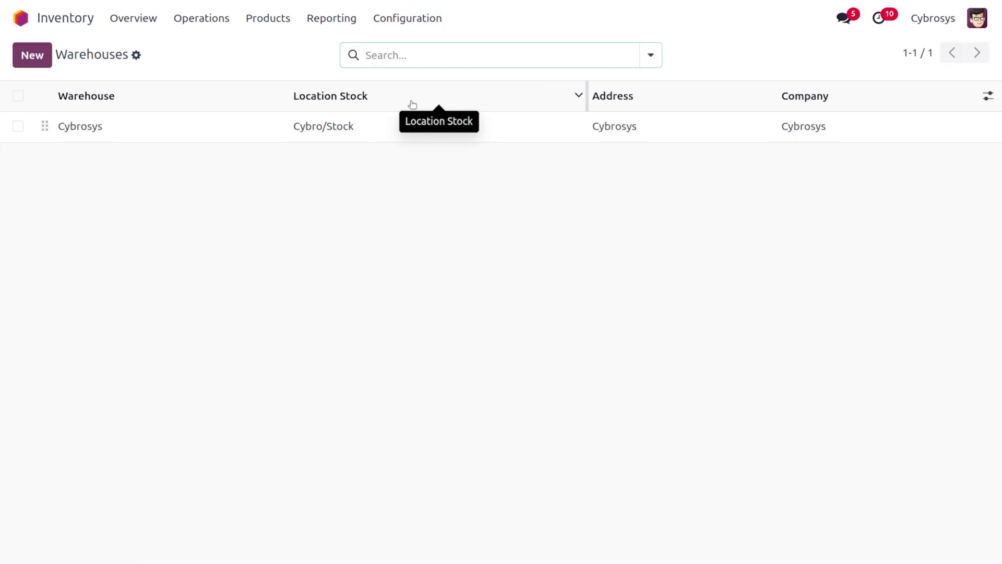
pyautogui.click(501, 36)
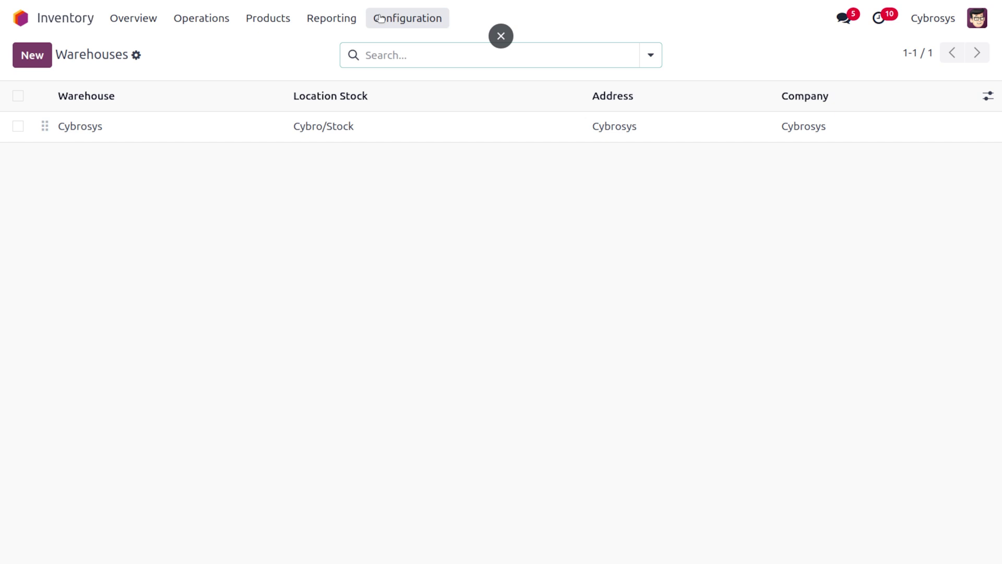
pyautogui.click(264, 137)
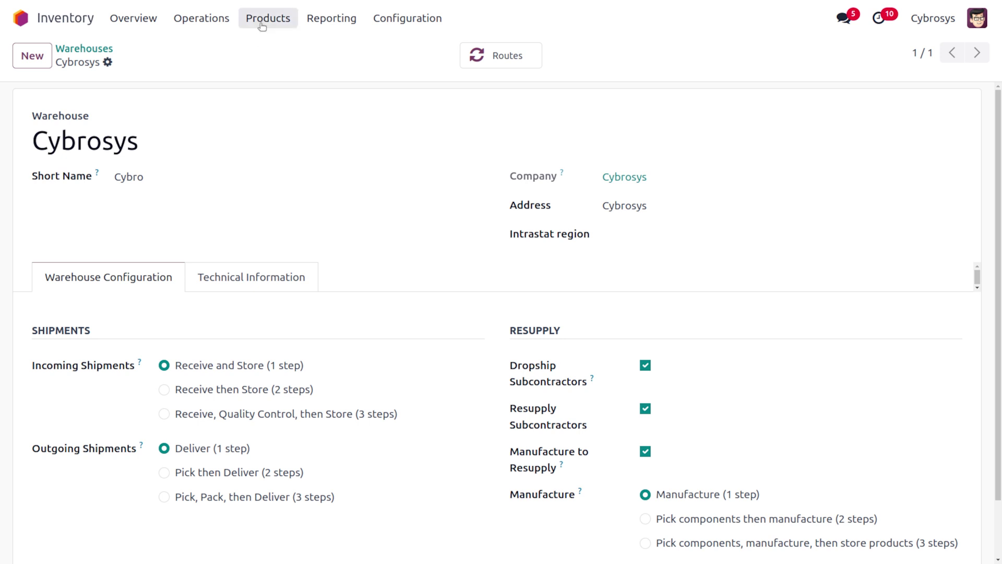
pyautogui.click(19, 21)
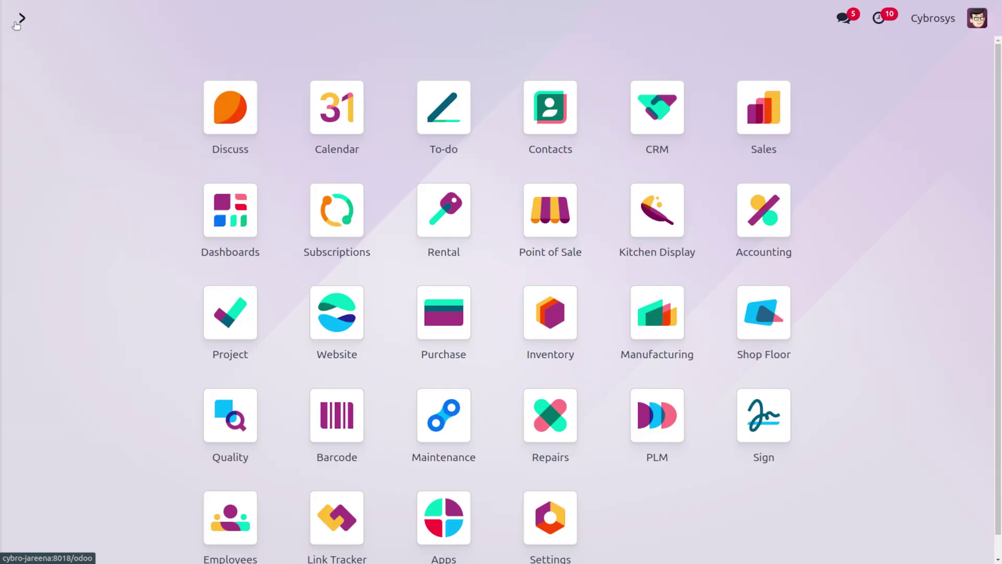
# Open the [FURN_9666] Table subcontracting BoM with Table Top, Table Leg, Bolt and Screw.
pyautogui.write('man')
pyautogui.press('Return')
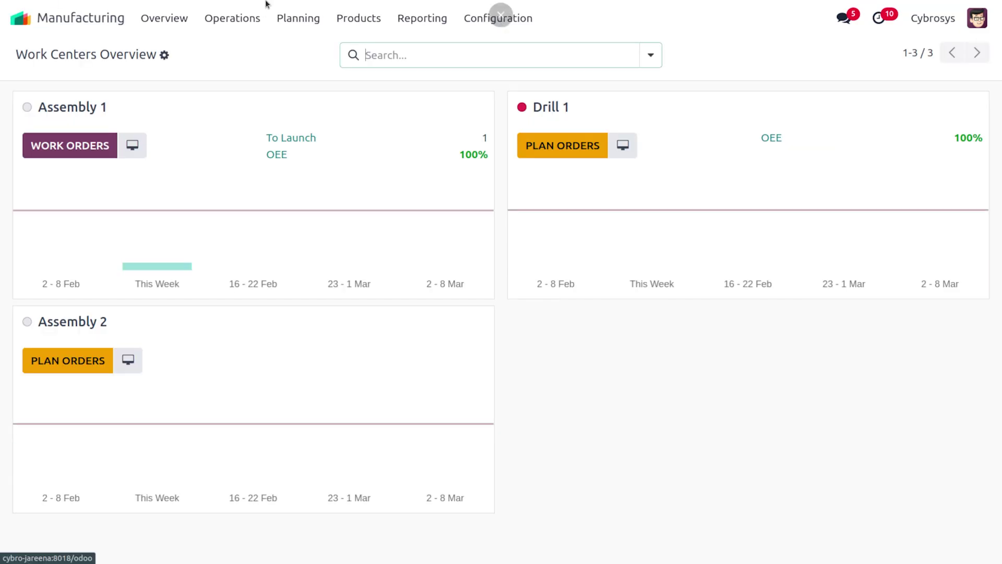
pyautogui.click(358, 18)
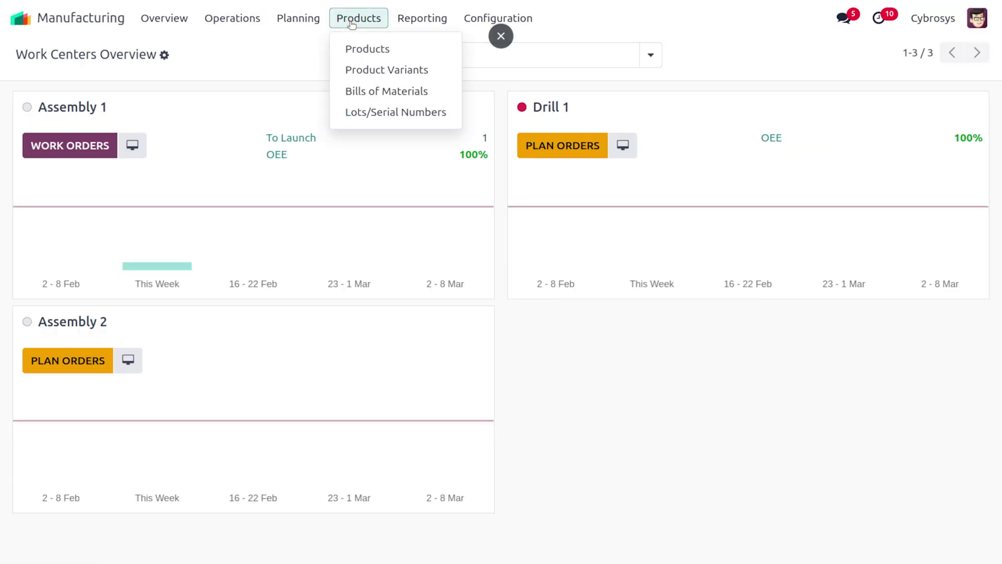
pyautogui.click(370, 90)
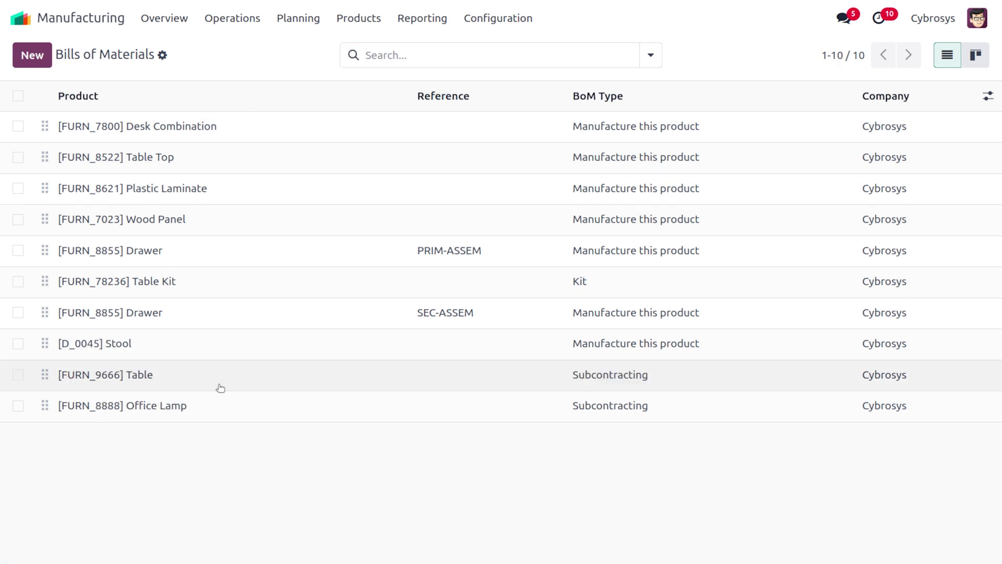
pyautogui.click(220, 388)
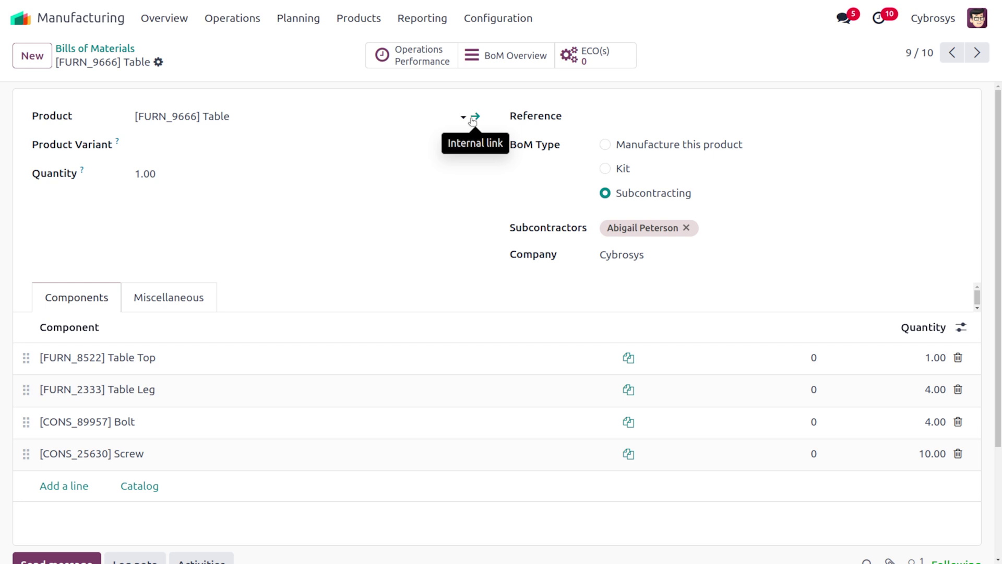
pyautogui.click(473, 119)
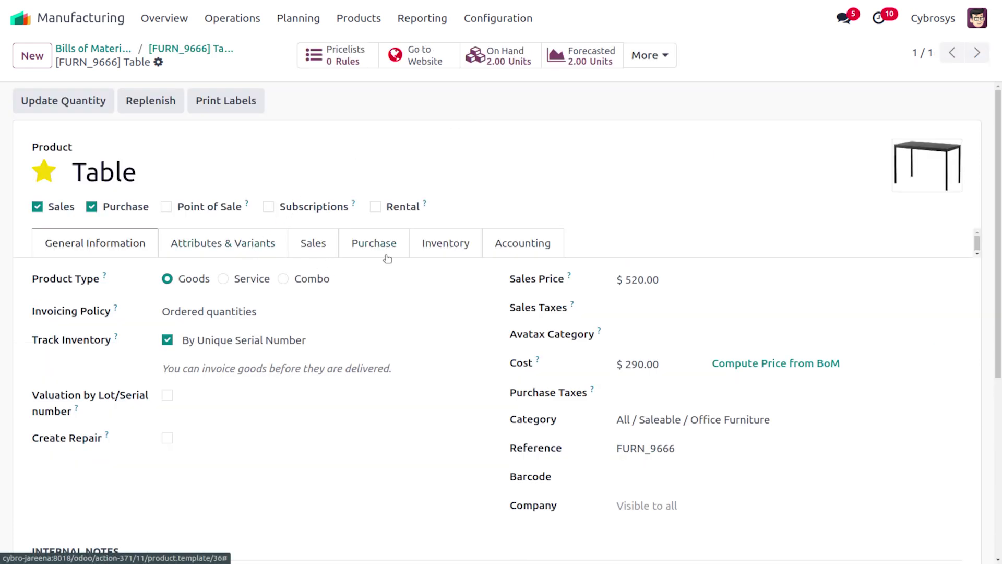
pyautogui.click(431, 258)
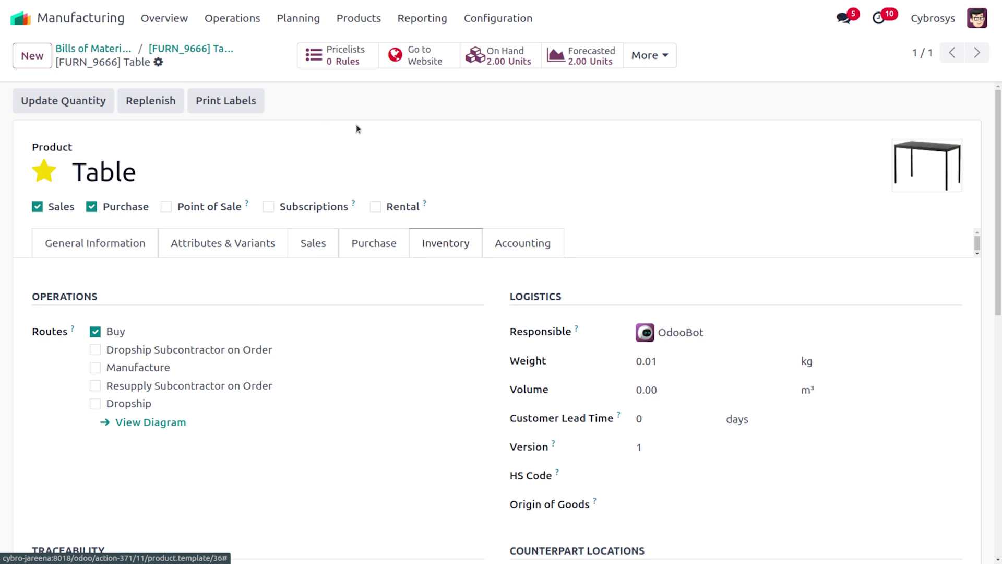
pyautogui.click(190, 49)
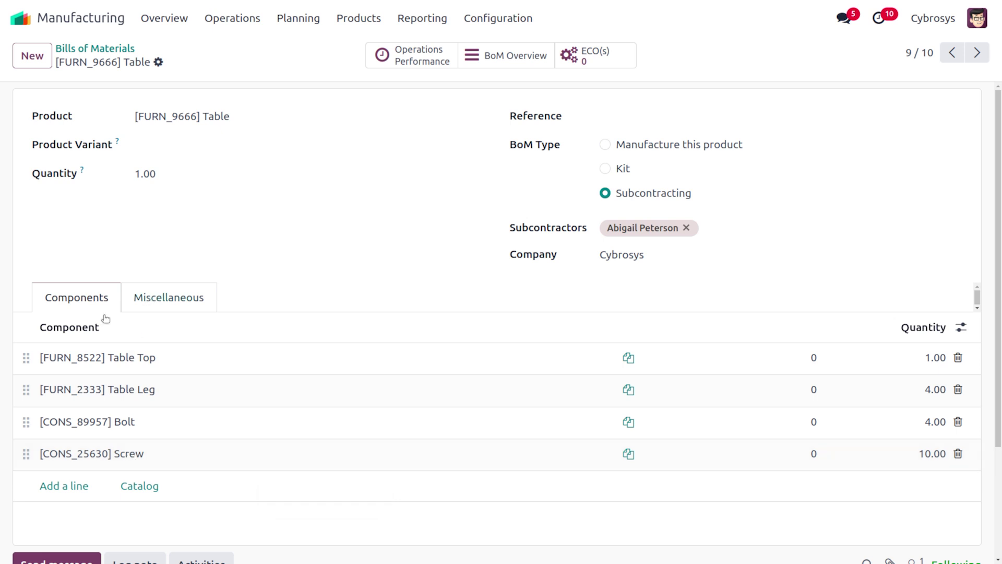
pyautogui.click(132, 362)
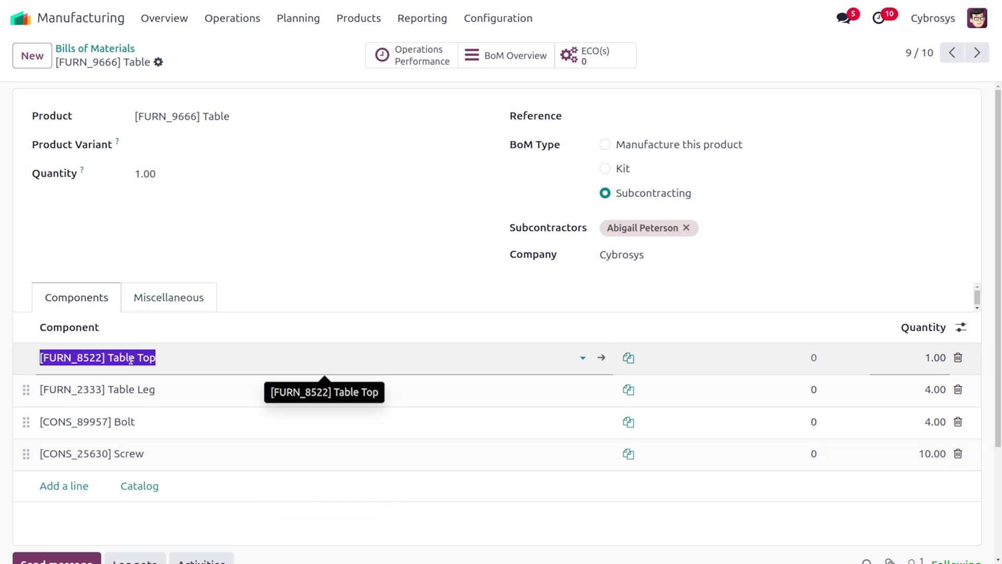
pyautogui.click(605, 357)
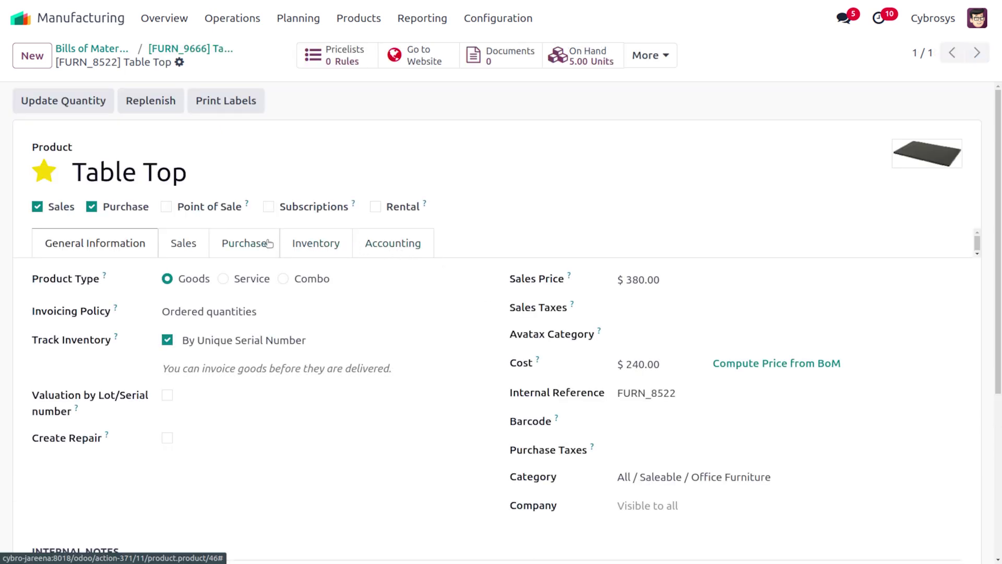
pyautogui.click(269, 243)
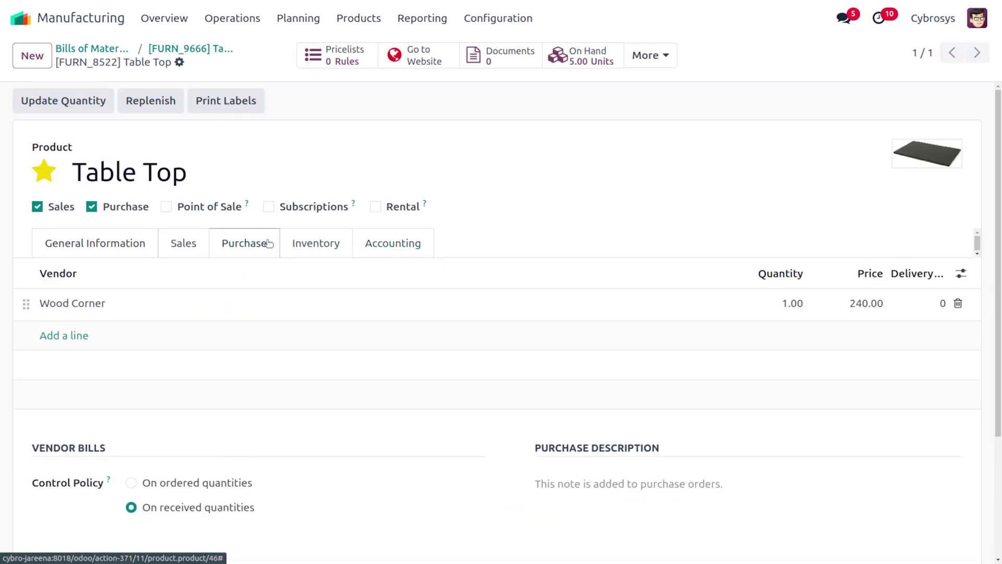
pyautogui.click(305, 249)
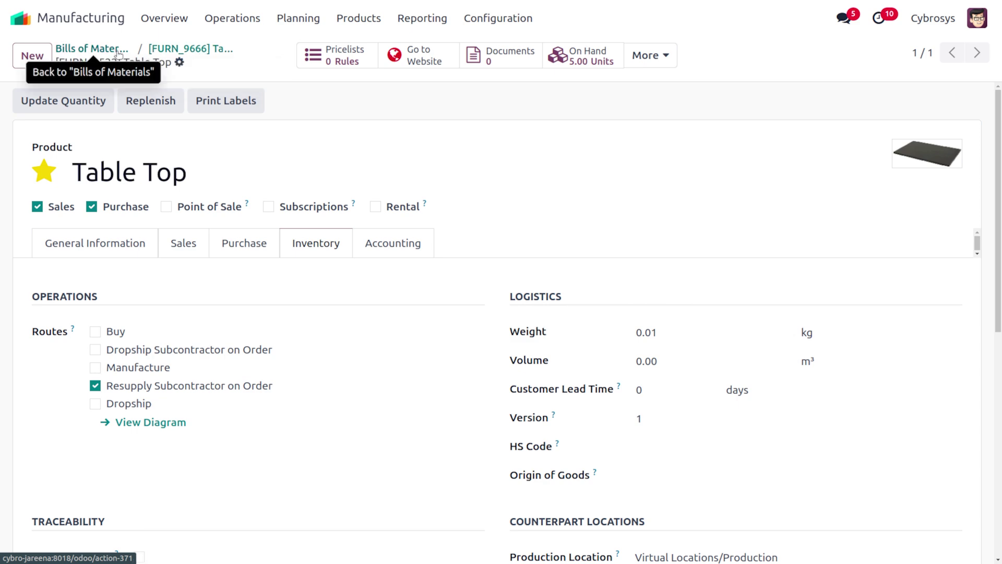
pyautogui.click(156, 49)
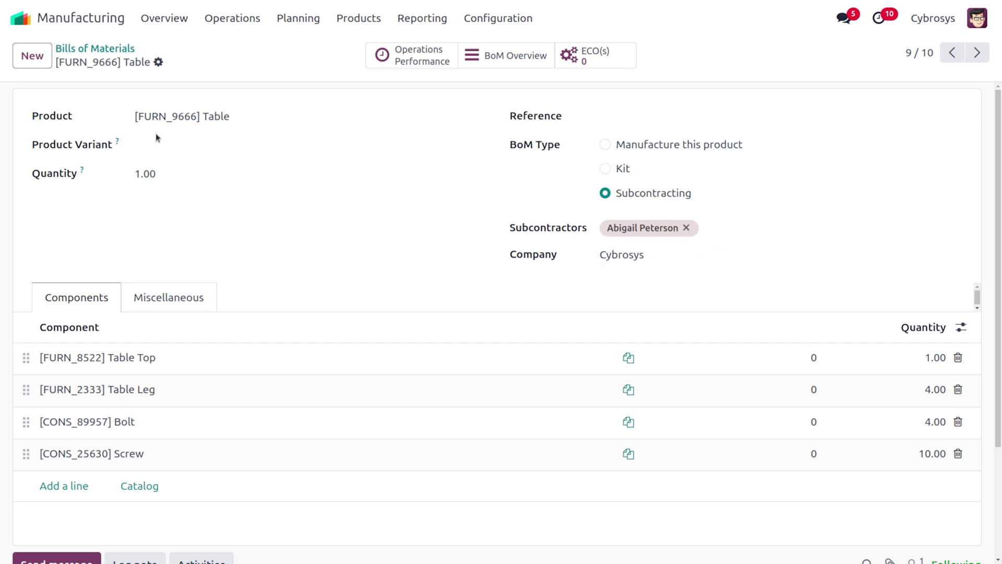
# Start a new RFQ in Purchase and select its vendor.
pyautogui.click(22, 18)
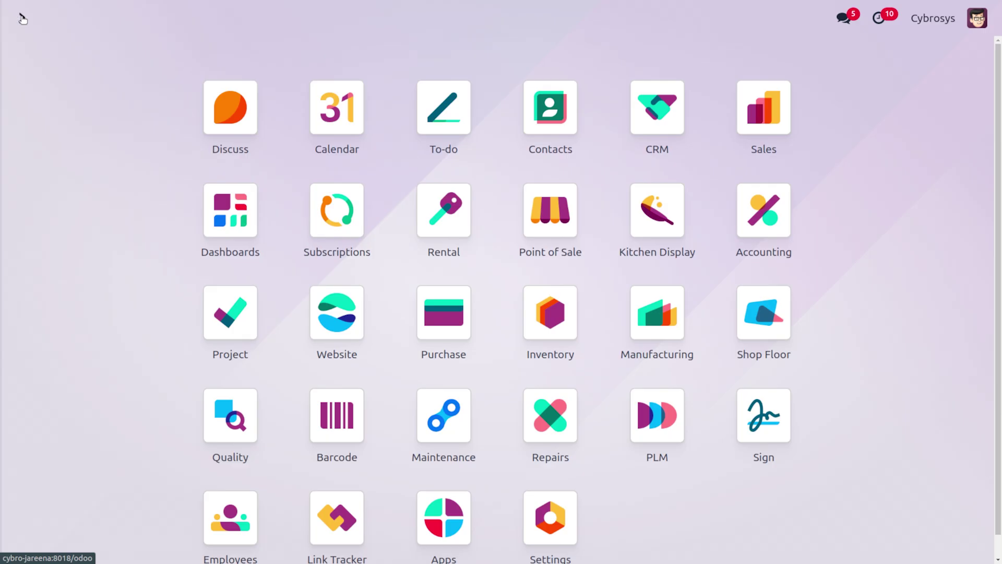
pyautogui.write('pu')
pyautogui.press('Return')
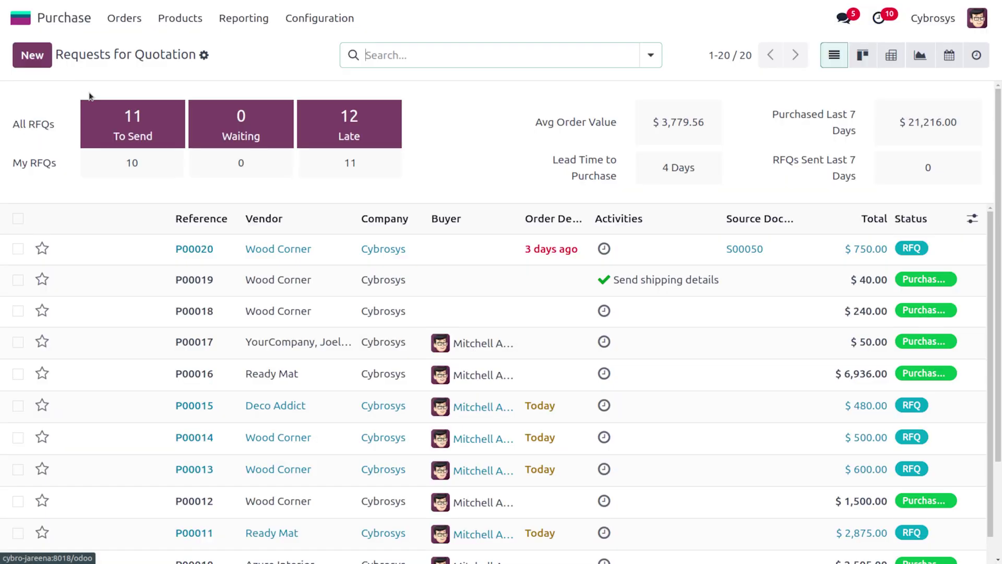
pyautogui.click(31, 55)
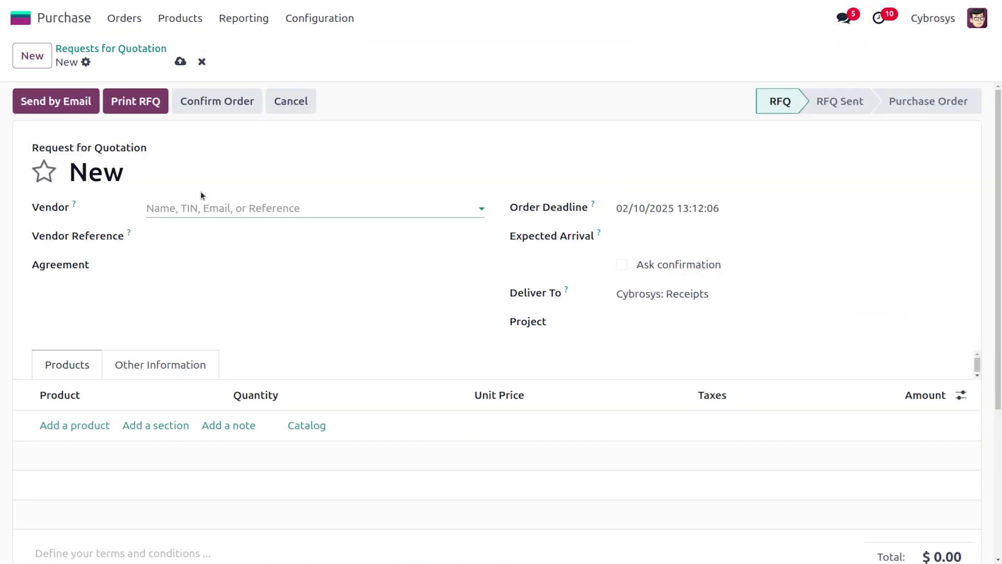
pyautogui.click(211, 206)
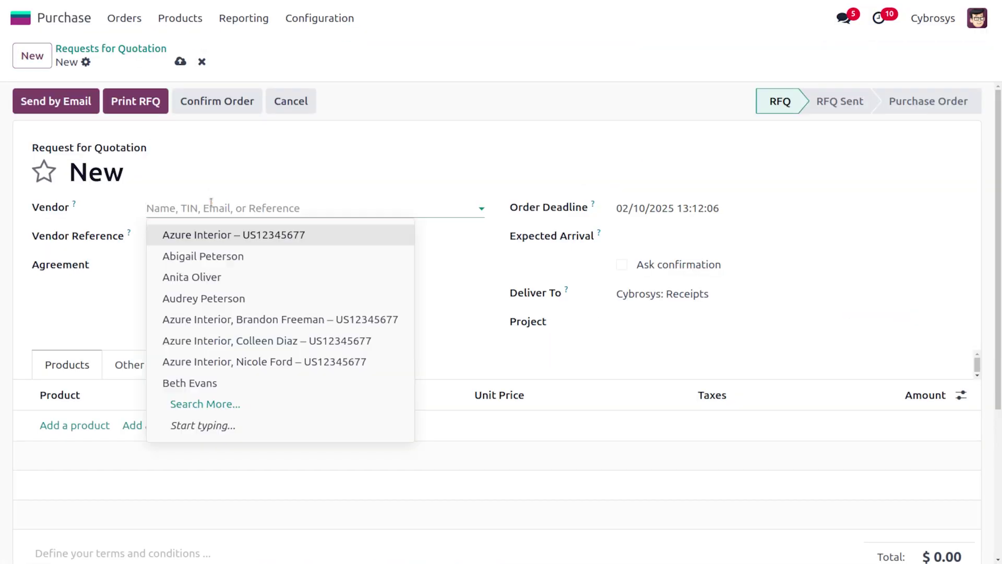
pyautogui.click(233, 259)
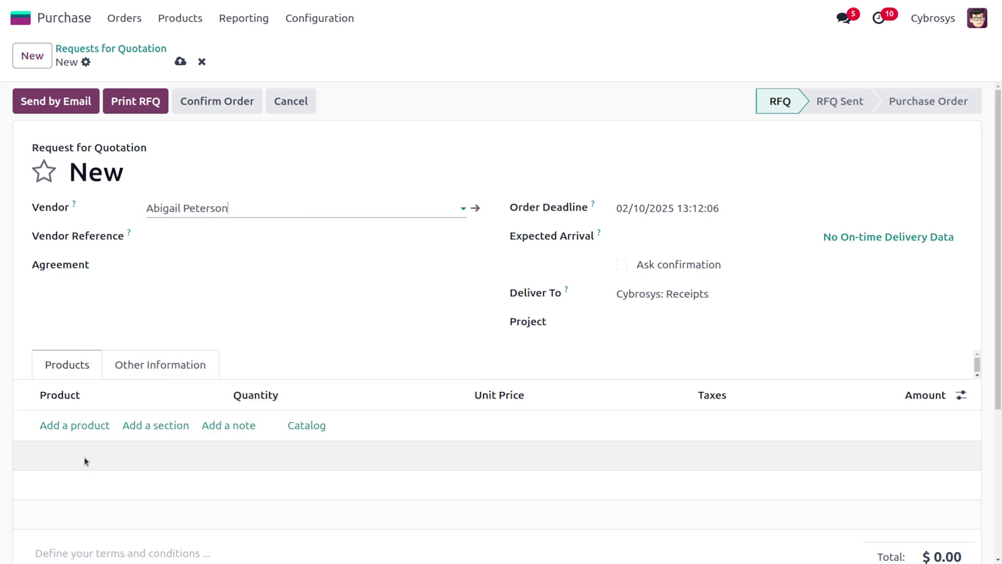
# Add a [FURN_9666] Table line at quantity 1.00 and open the Table product form.
pyautogui.click(76, 430)
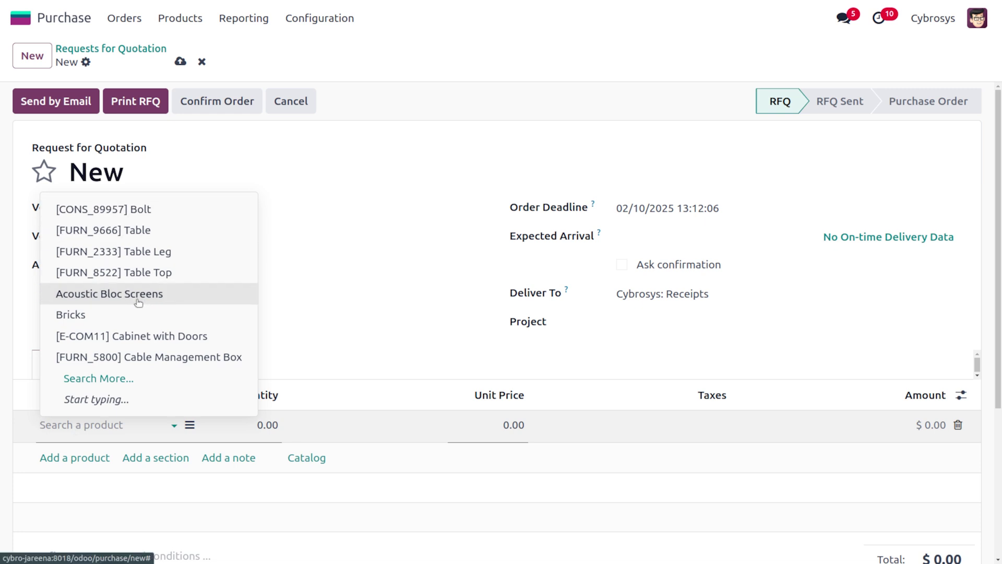
pyautogui.write('ta')
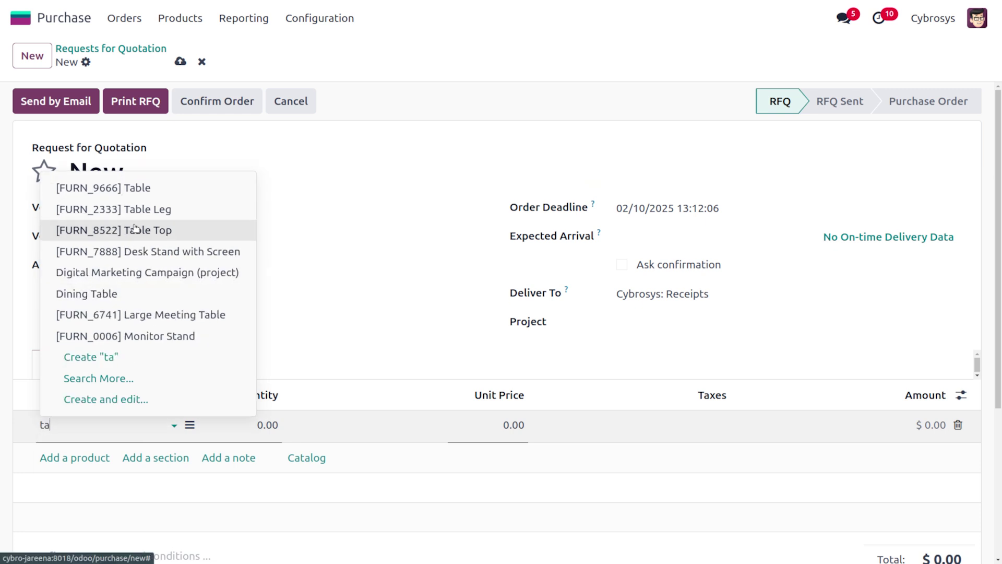
pyautogui.click(169, 189)
pyautogui.click(509, 425)
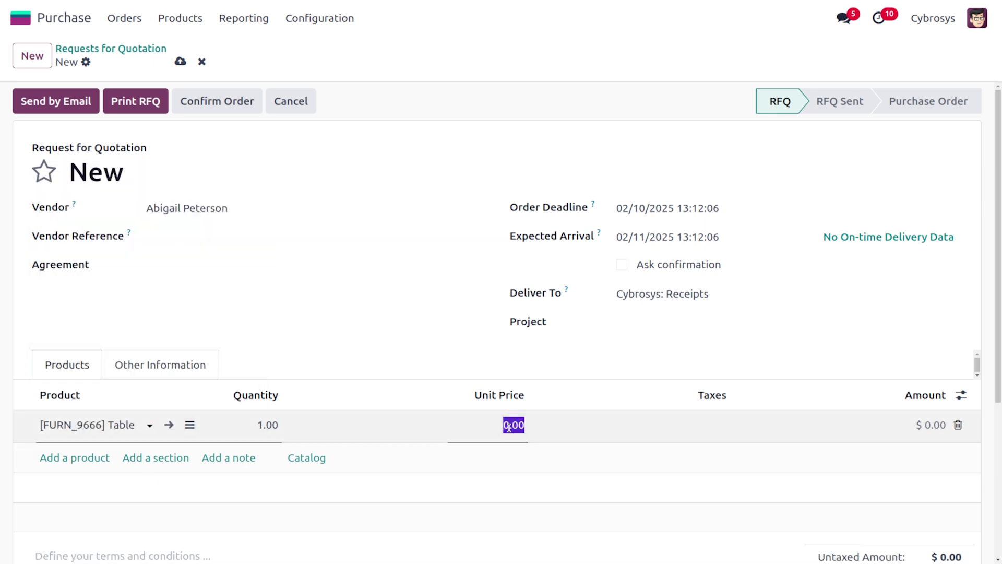
pyautogui.click(169, 425)
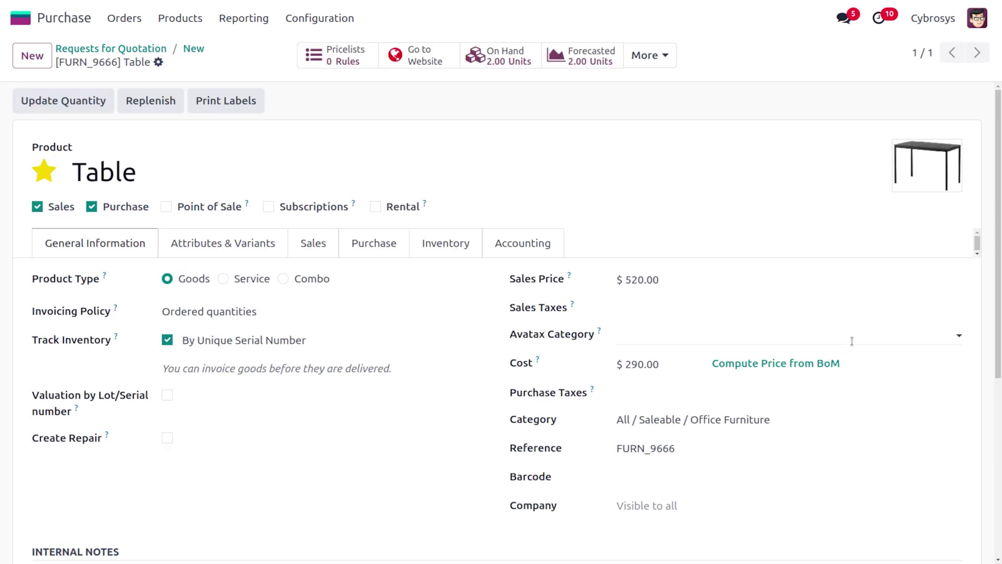
# Recompute the Table cost from its BoM to $283.00 and enter 283 as the line's unit price.
pyautogui.click(808, 367)
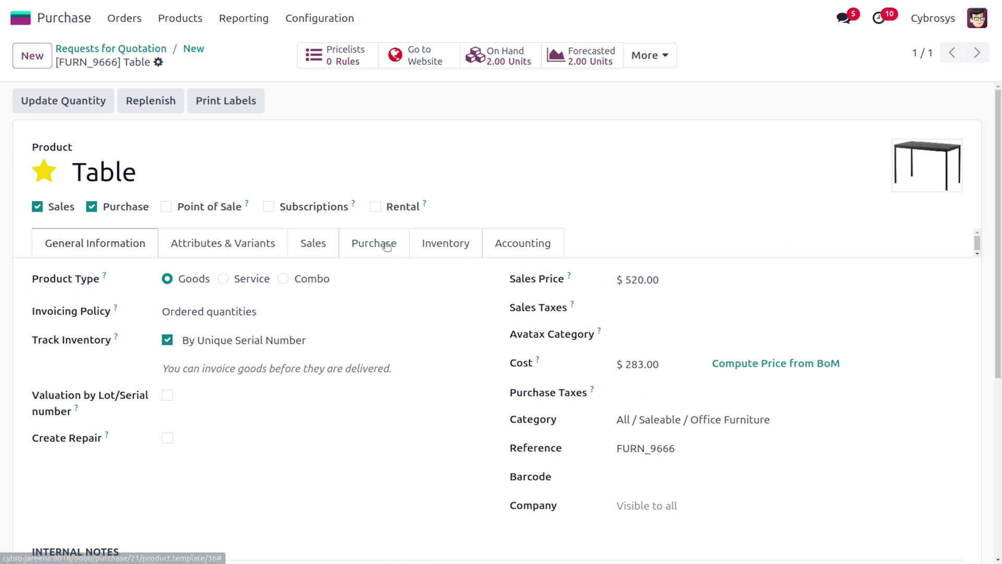
pyautogui.click(203, 48)
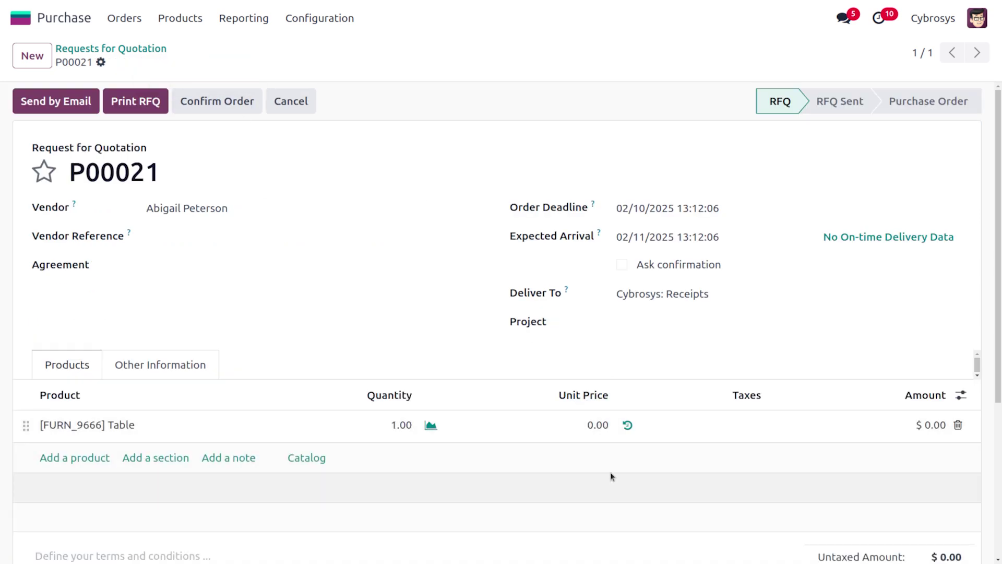
pyautogui.click(593, 437)
pyautogui.write('283')
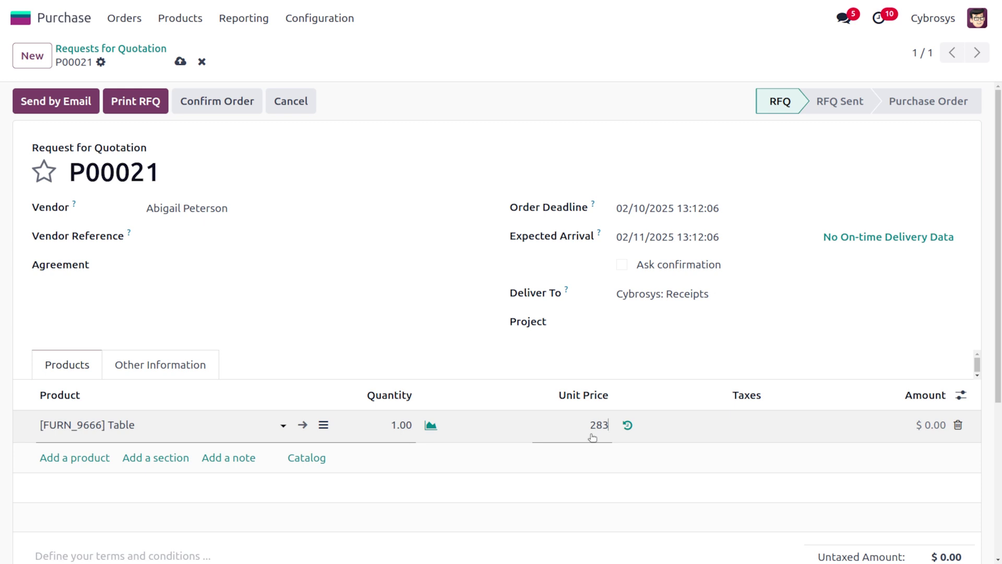
# Save RFQ P00021 at 283.00 and confirm it as a purchase order.
pyautogui.click(180, 61)
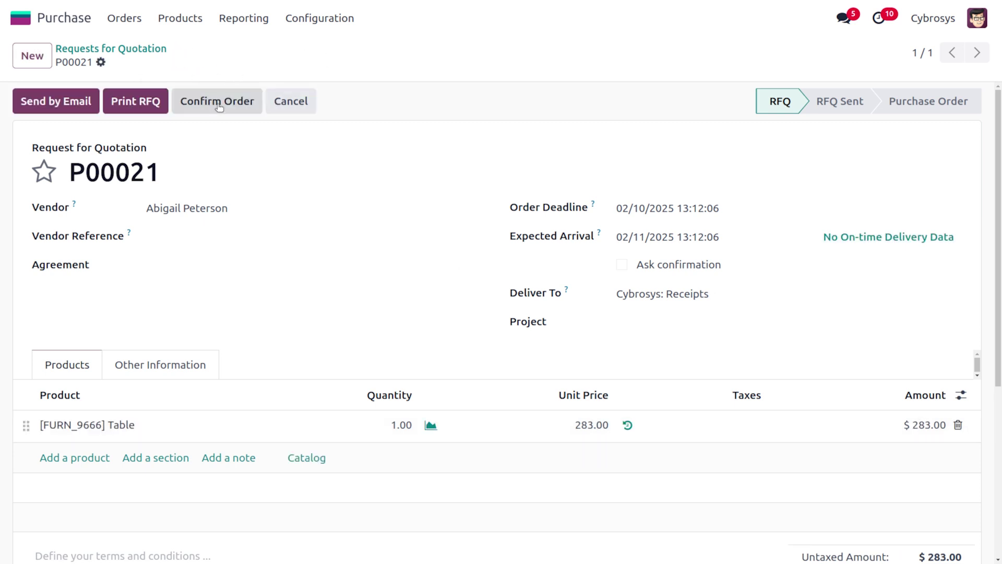
pyautogui.click(218, 102)
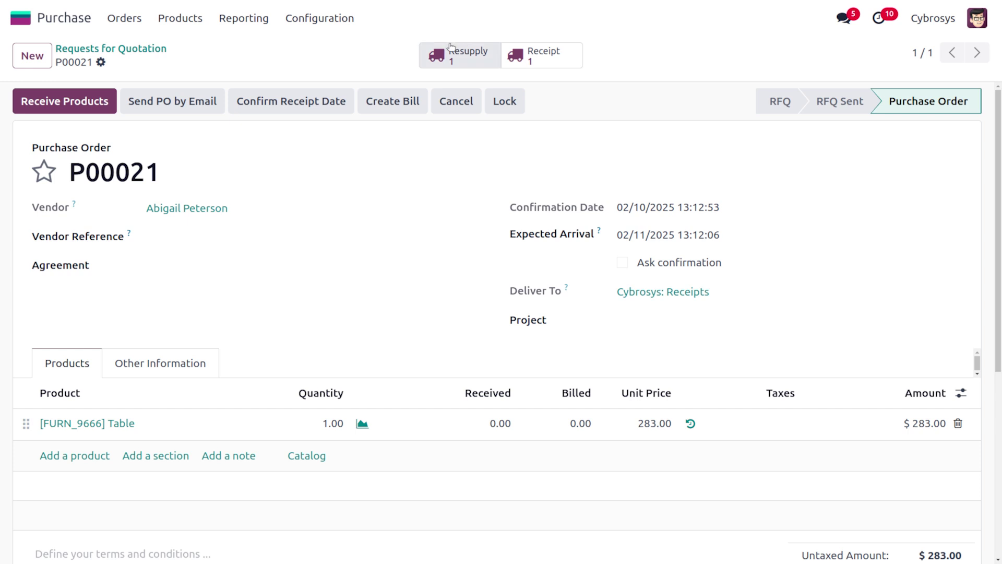
# From resupply transfer Cybro/RES1/00001, open the Table Leg product's stock quantities.
pyautogui.click(460, 55)
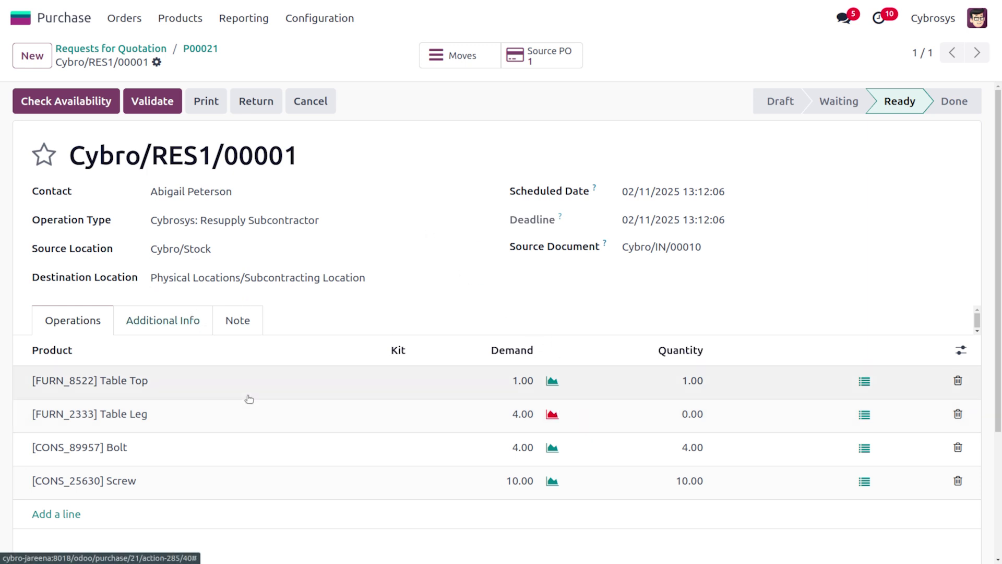
pyautogui.click(132, 415)
pyautogui.click(132, 415)
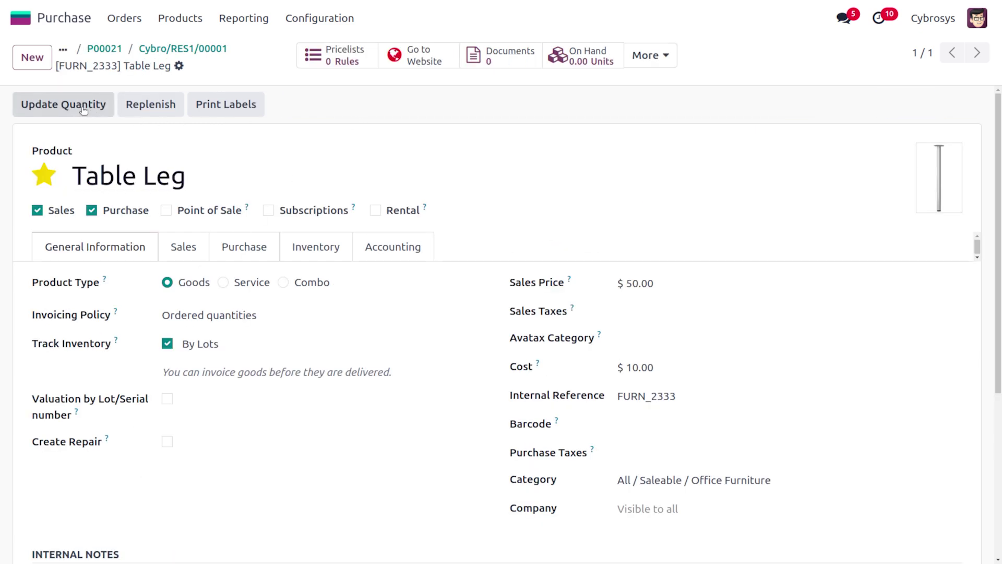
pyautogui.click(81, 107)
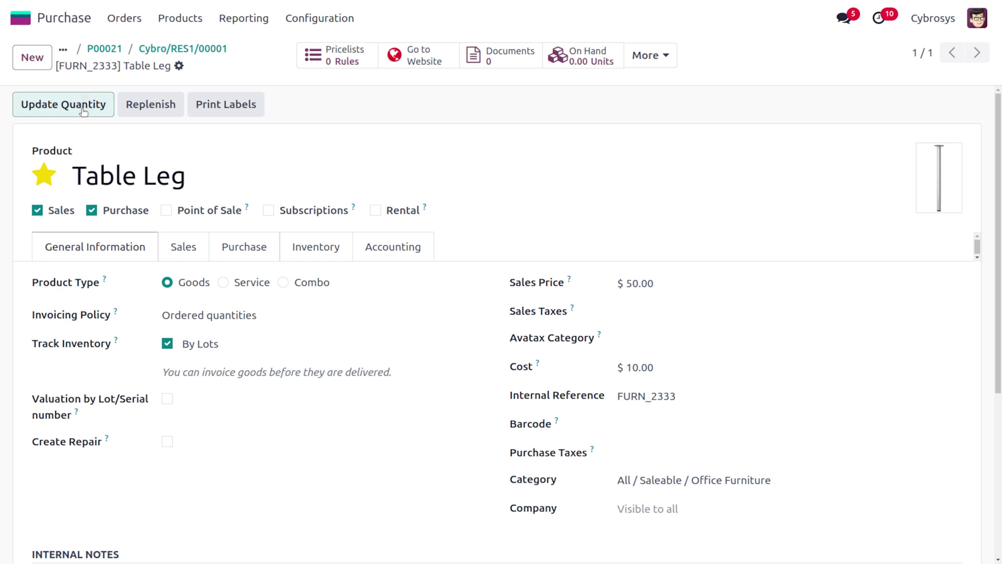
# Add 10 Table Leg units on hand in Cybro/Stock under new lot no1.
pyautogui.click(31, 59)
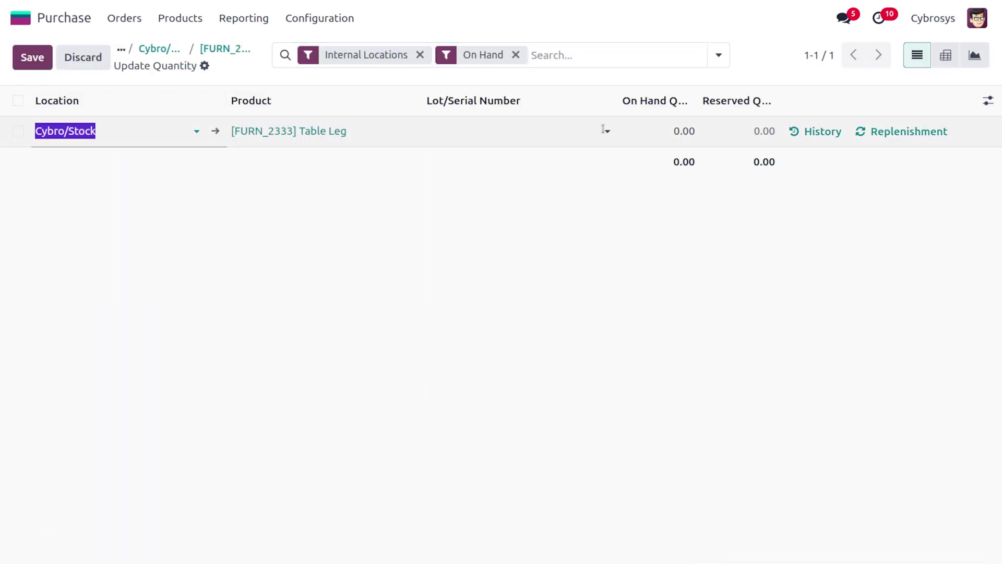
pyautogui.click(528, 136)
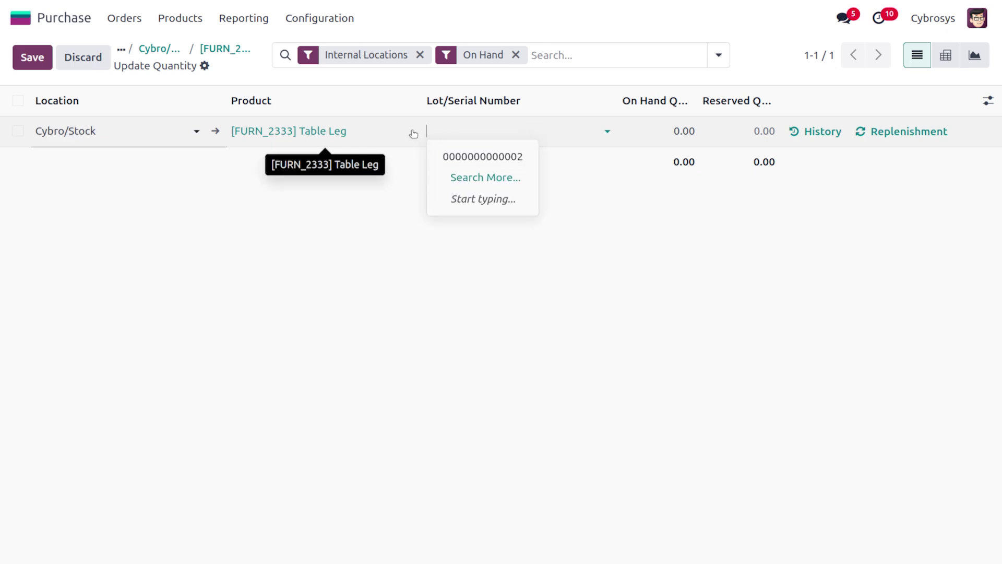
pyautogui.write('no1')
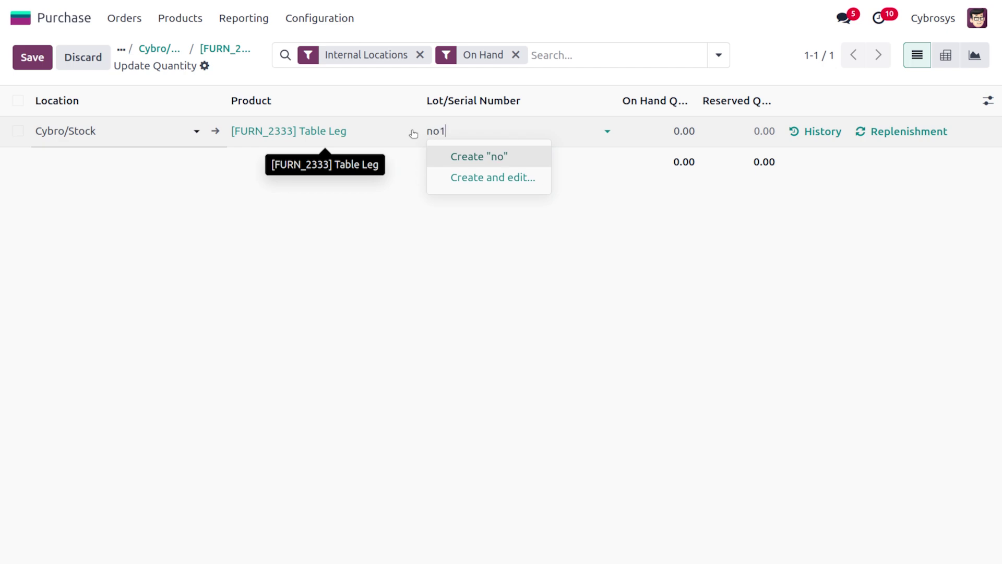
pyautogui.click(514, 156)
pyautogui.click(666, 135)
pyautogui.write('10')
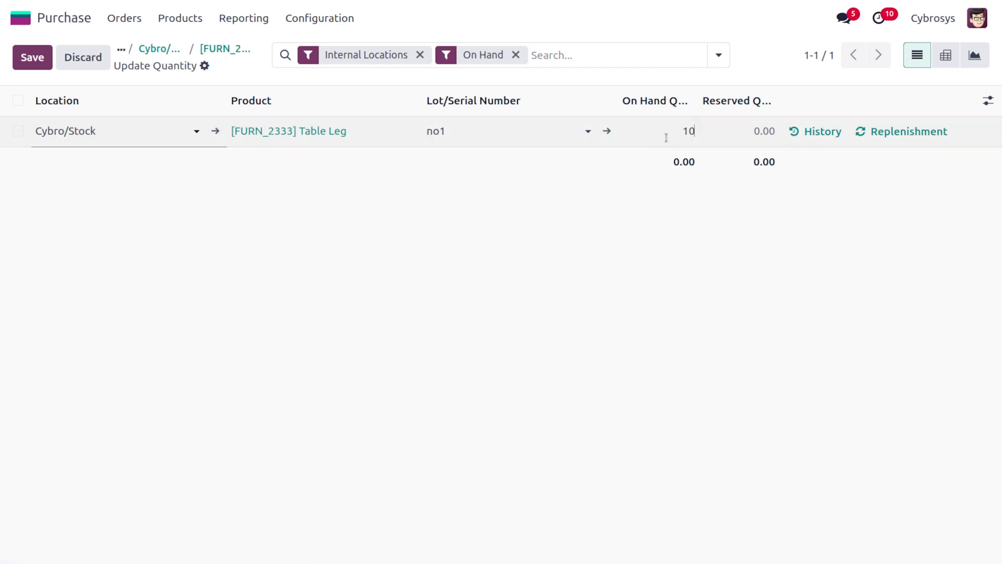
pyautogui.click(384, 327)
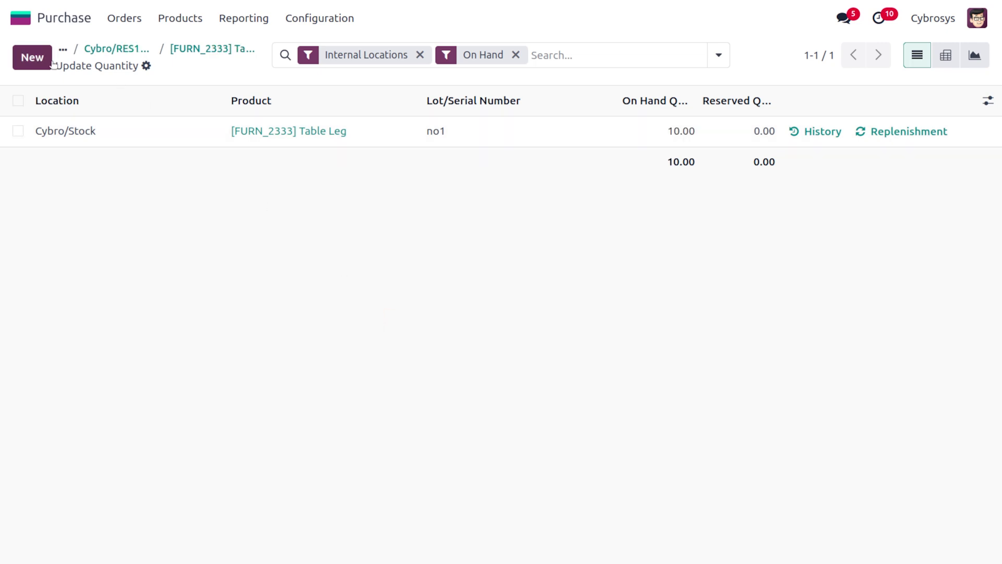
pyautogui.click(225, 49)
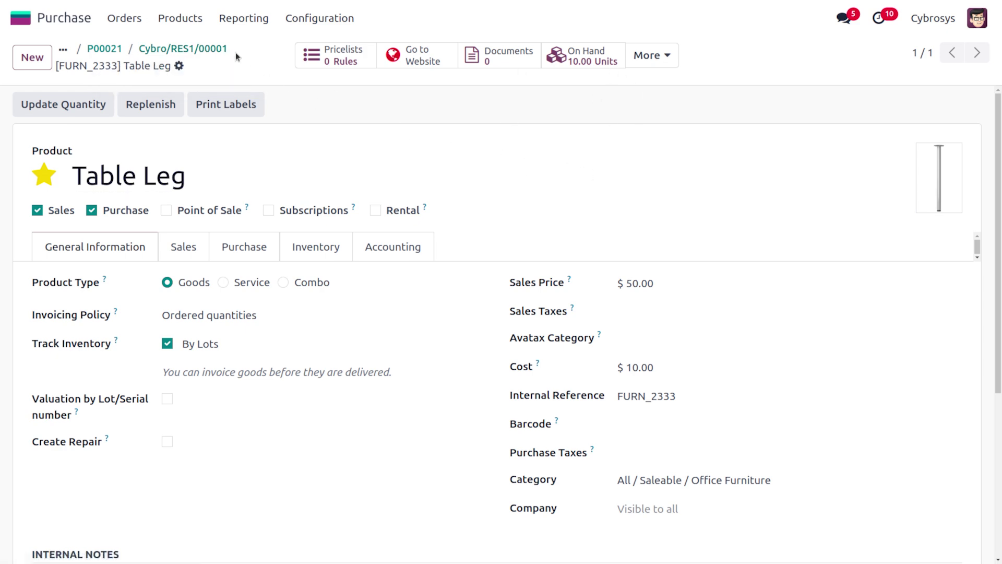
# Reserve and validate resupply transfer Cybro/RES1/00001, then return to purchase order P00021.
pyautogui.click(209, 51)
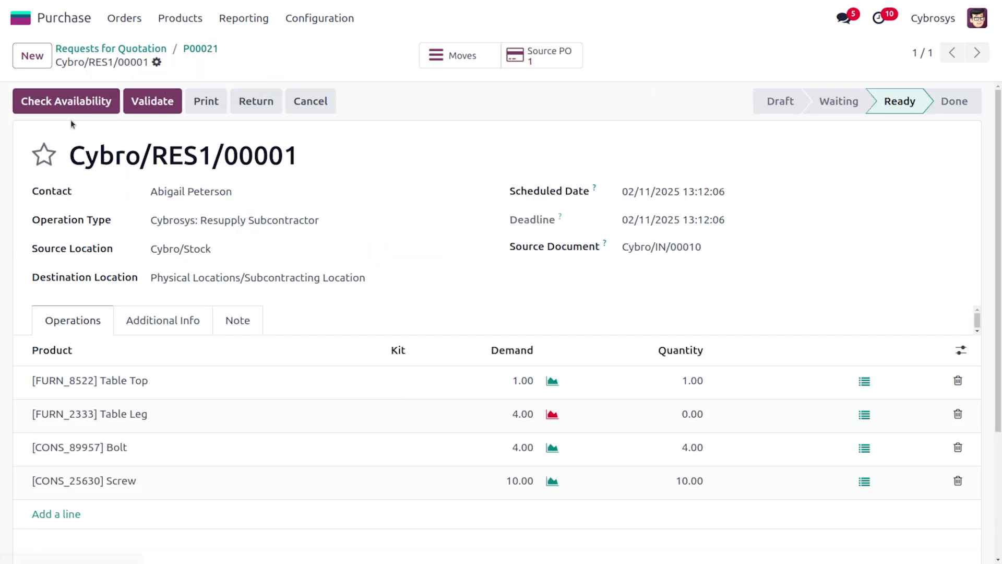
pyautogui.click(80, 100)
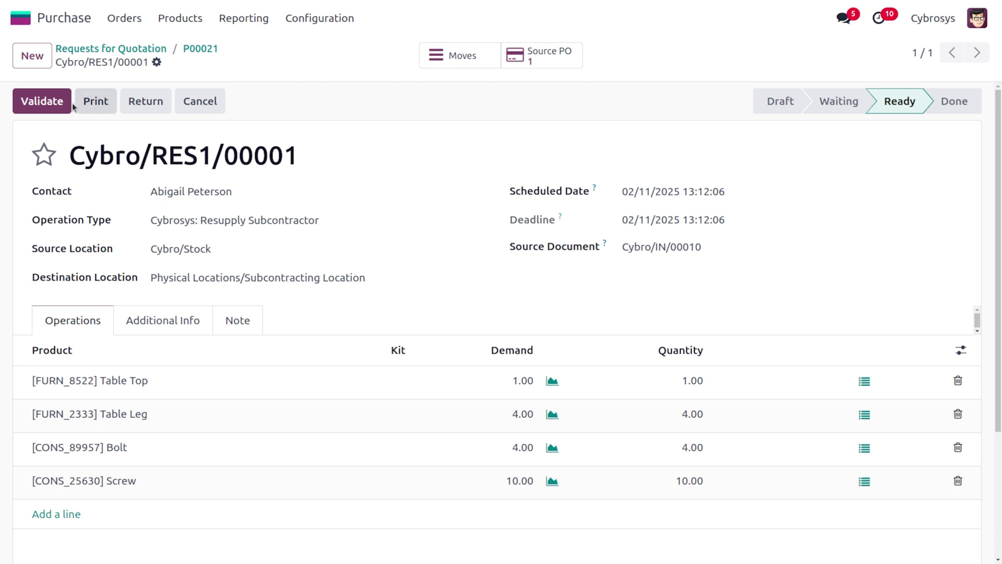
pyautogui.click(43, 100)
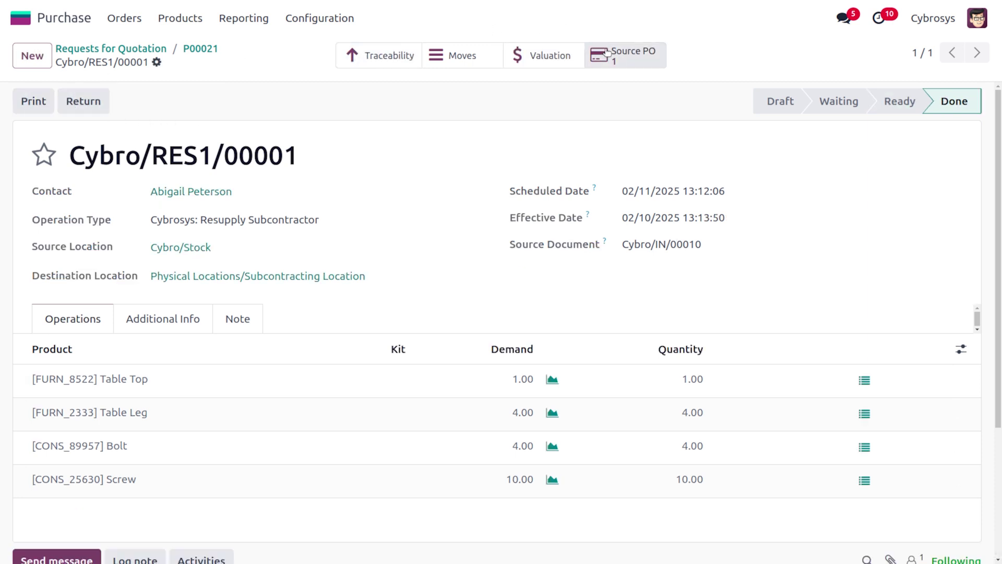
pyautogui.click(616, 62)
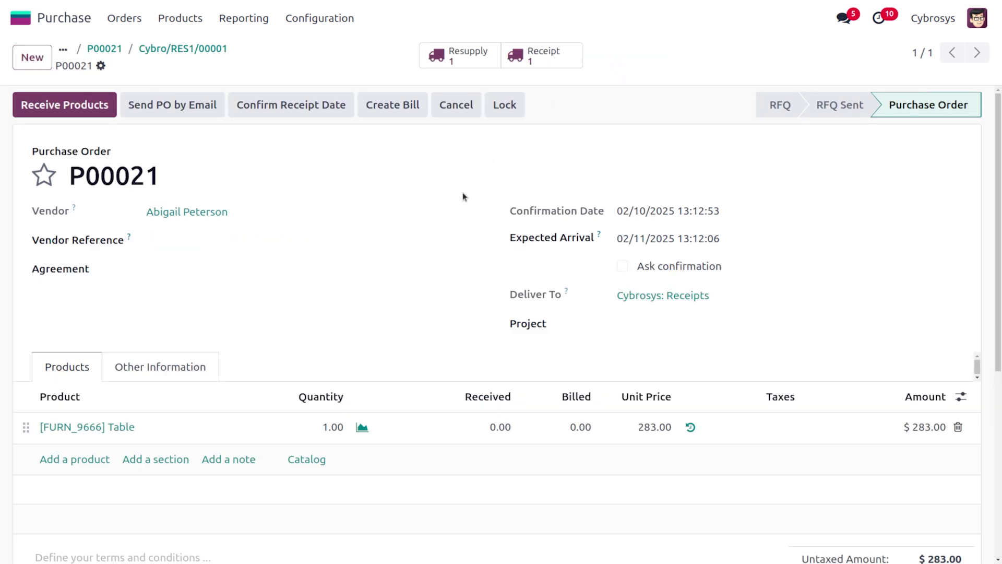
# Open receipt Cybro/IN/00010, review the Table's components, and attempt validation without a lot.
pyautogui.click(544, 62)
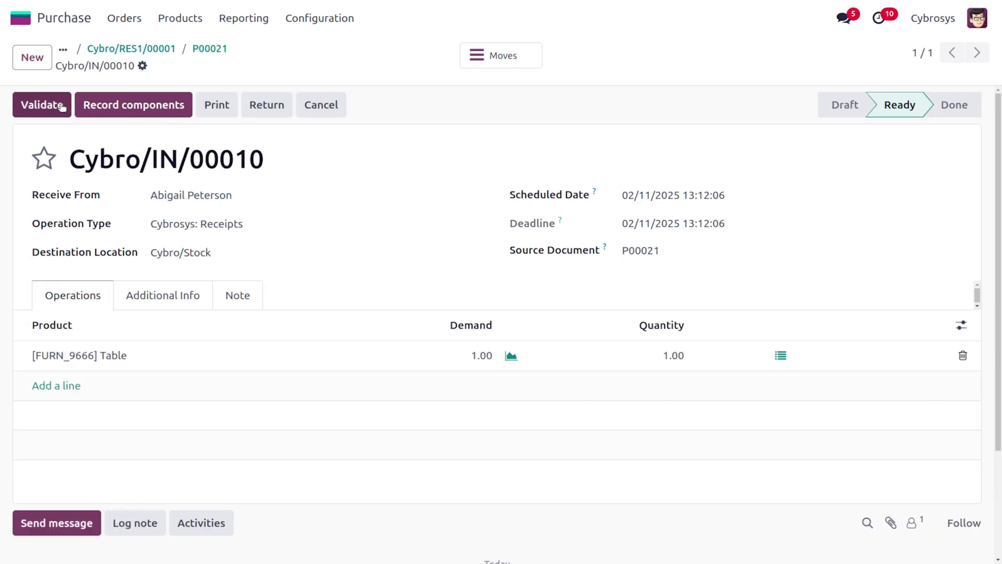
pyautogui.click(126, 105)
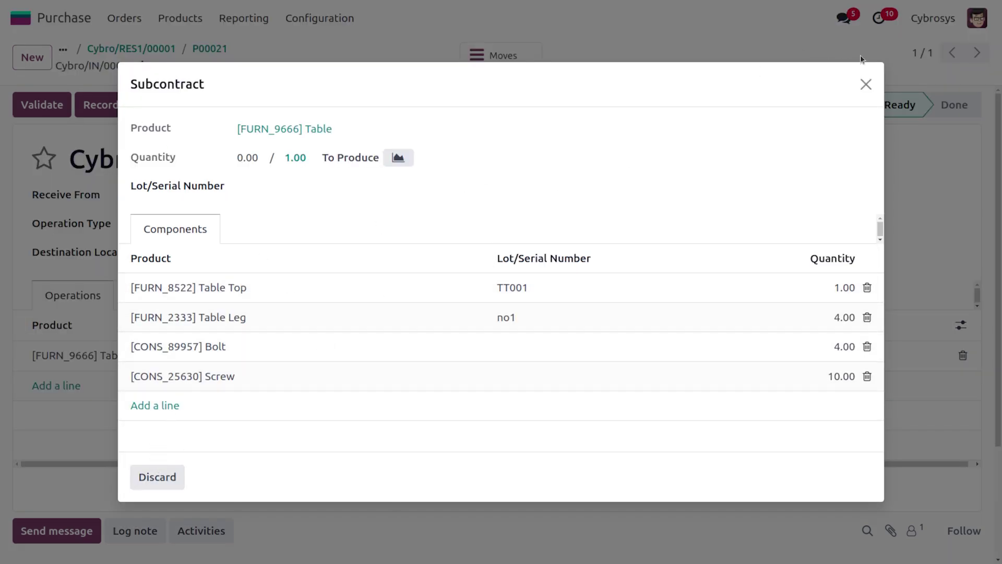
pyautogui.click(866, 84)
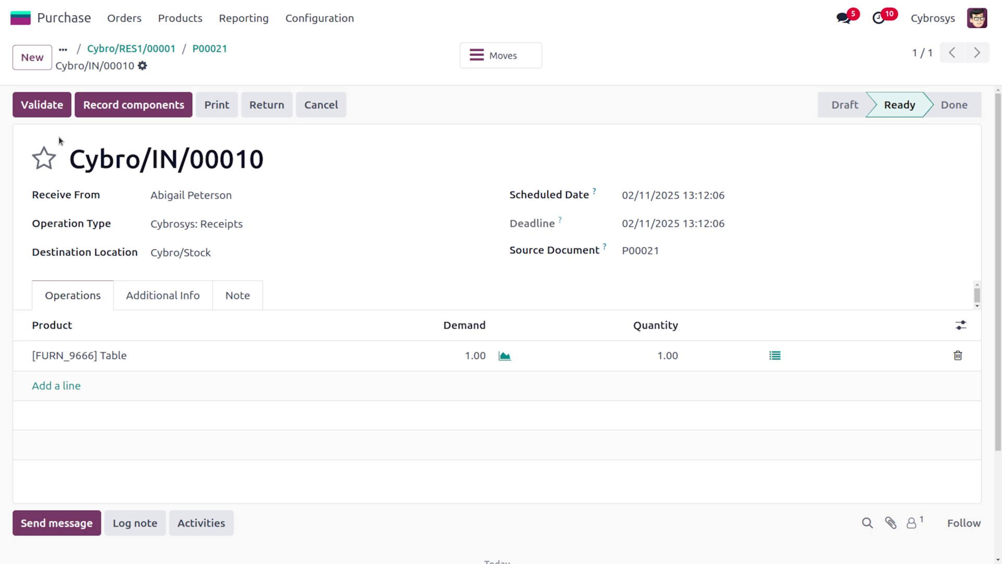
pyautogui.click(55, 106)
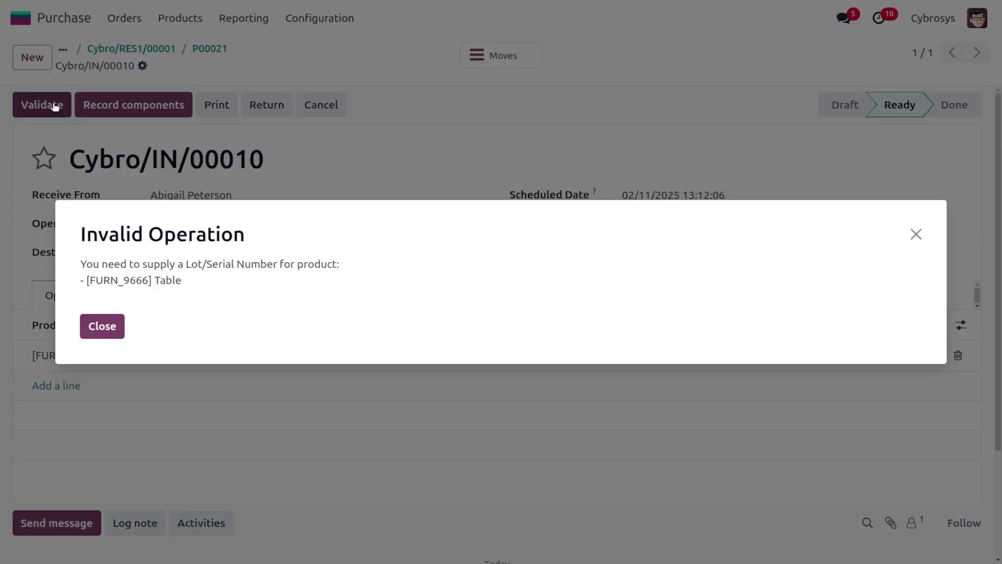
# Record the Table's subcontracted production under new lot T003, check consumed components, and return.
pyautogui.click(103, 325)
pyautogui.click(774, 356)
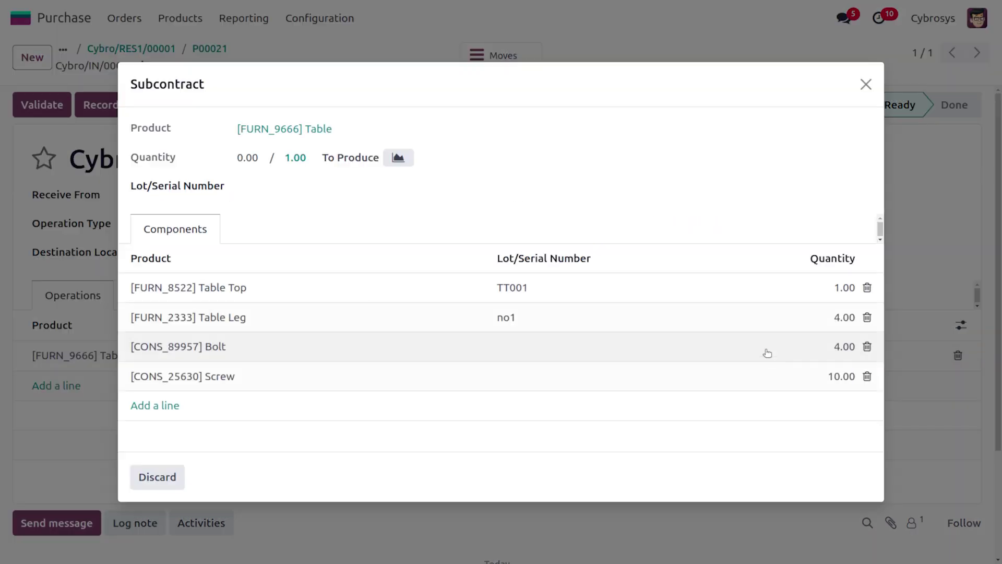
pyautogui.click(286, 183)
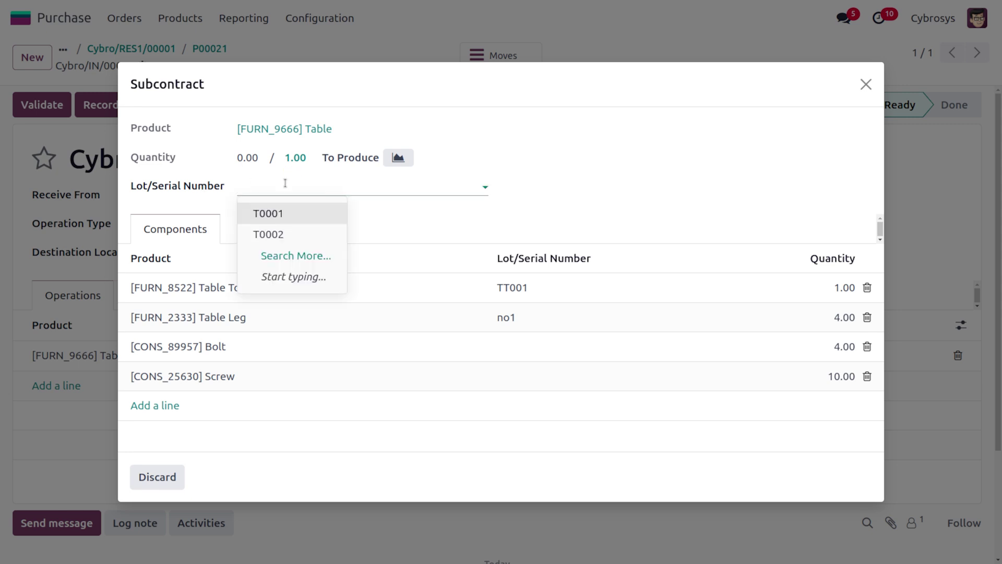
pyautogui.write('T003')
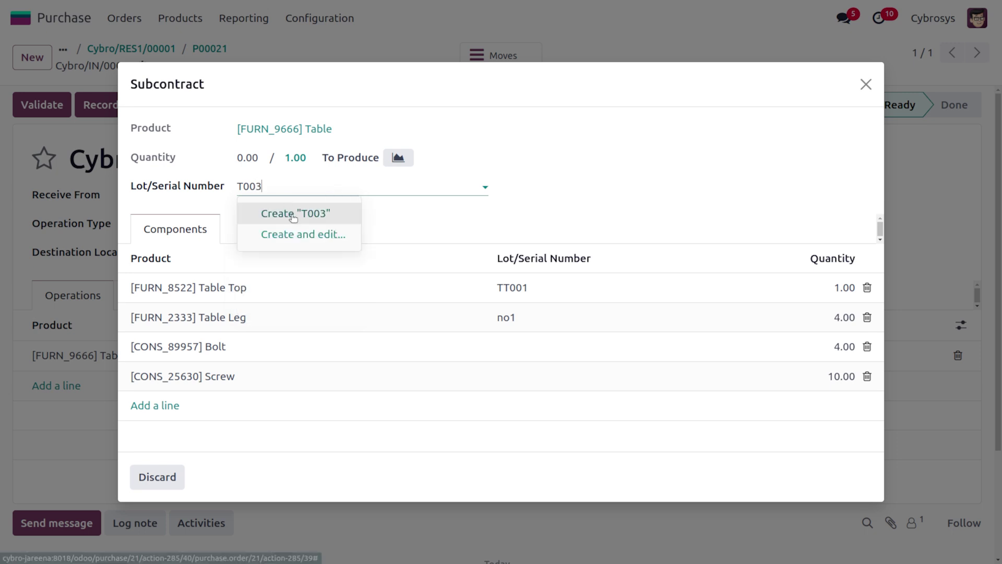
pyautogui.click(293, 215)
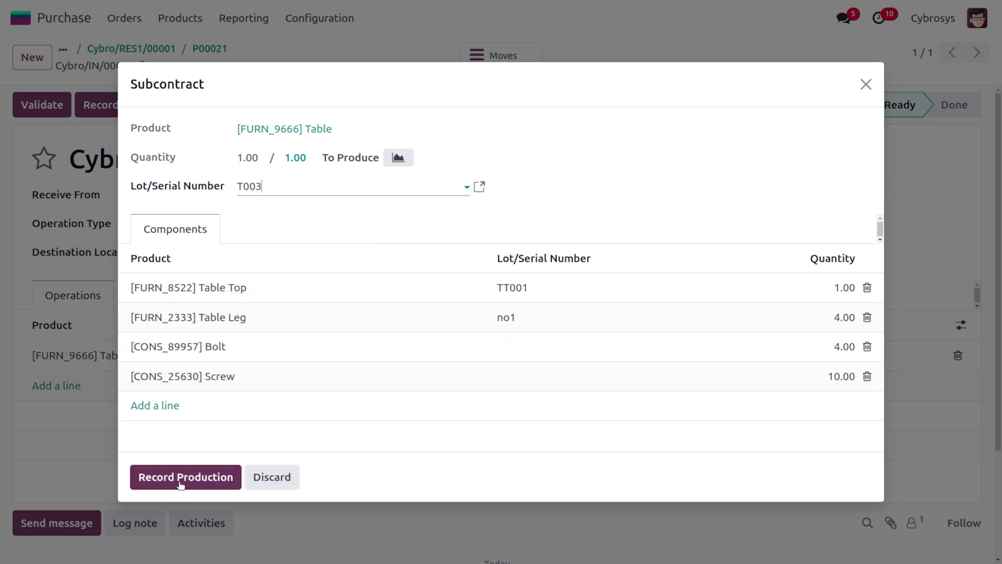
pyautogui.click(181, 478)
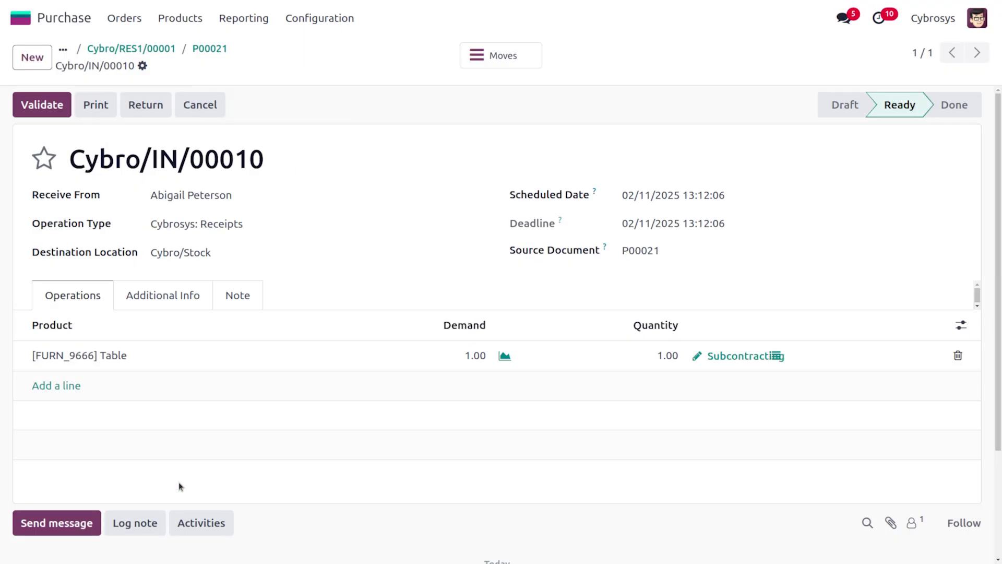
pyautogui.click(728, 360)
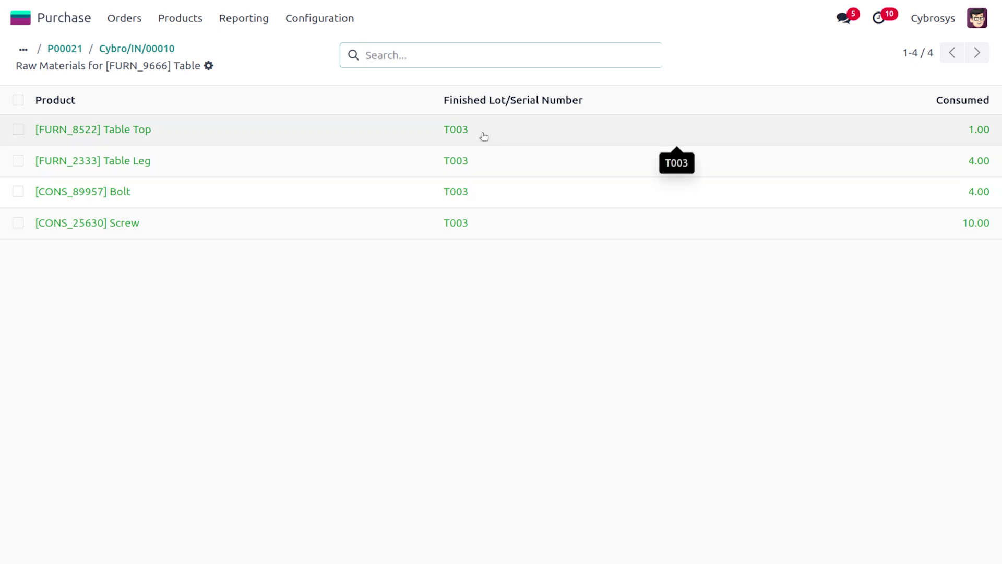
pyautogui.click(146, 48)
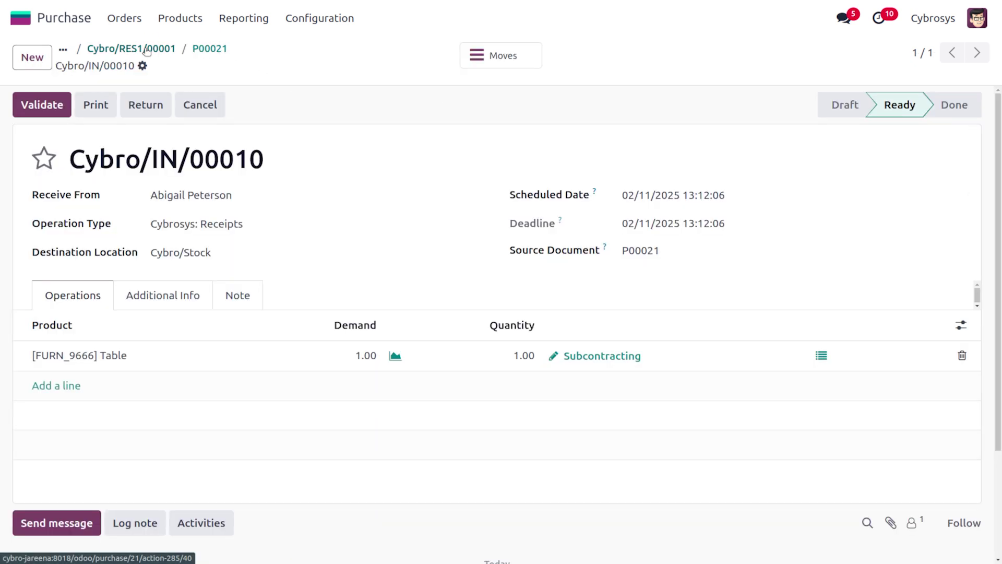
# Validate receipt Cybro/IN/00010 and go back to purchase order P00021.
pyautogui.click(41, 105)
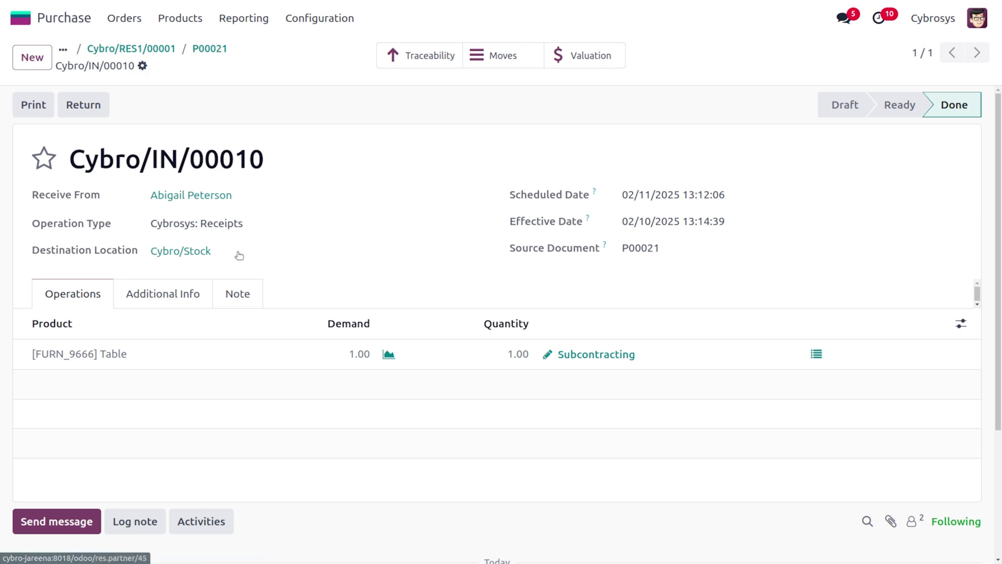
pyautogui.click(205, 49)
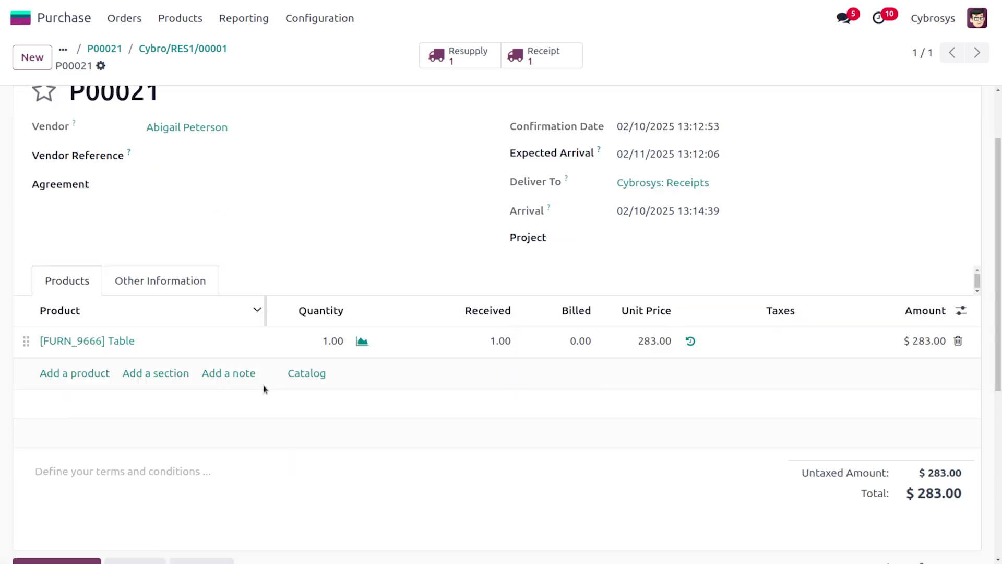
# Create the $283.00 Table vendor bill with bill date 02/10/2025 and confirm it.
pyautogui.scroll(-1, 281, 207)
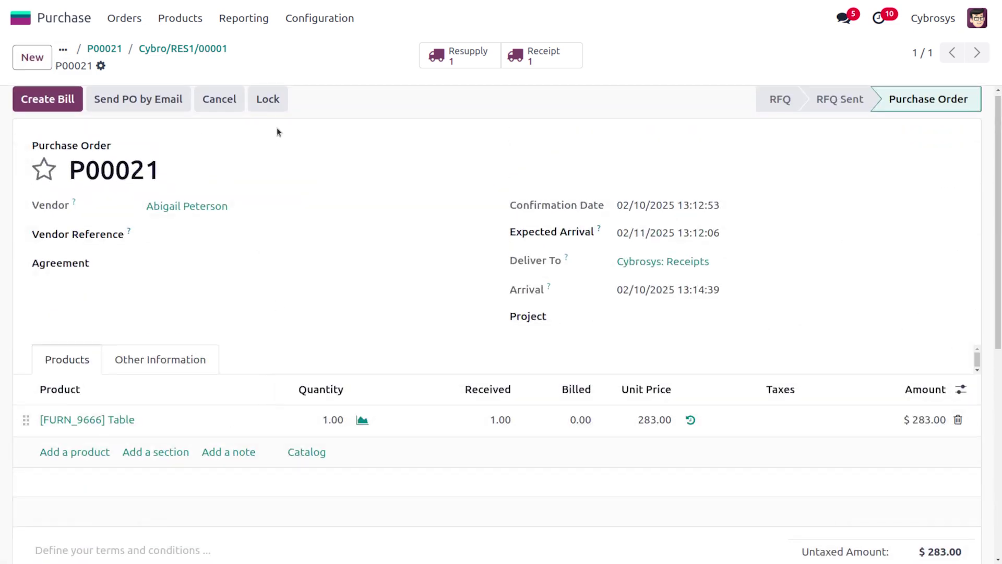
pyautogui.click(48, 100)
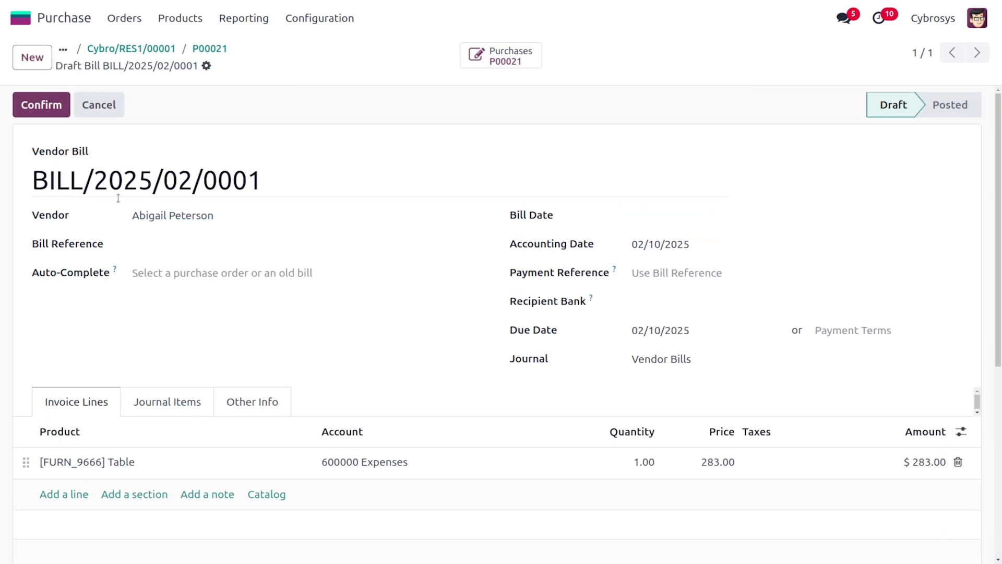
pyautogui.click(42, 105)
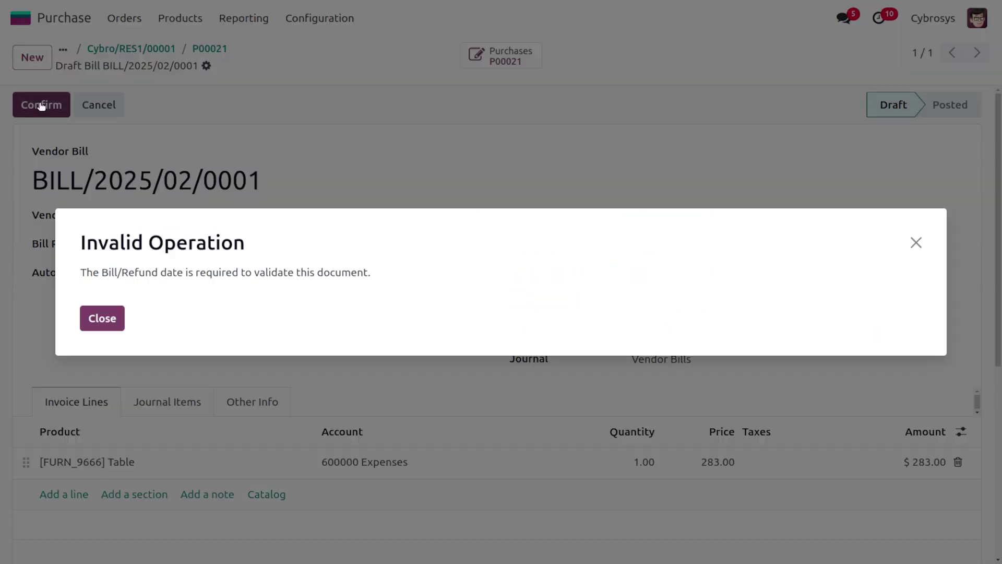
pyautogui.click(111, 319)
pyautogui.click(655, 222)
pyautogui.click(744, 413)
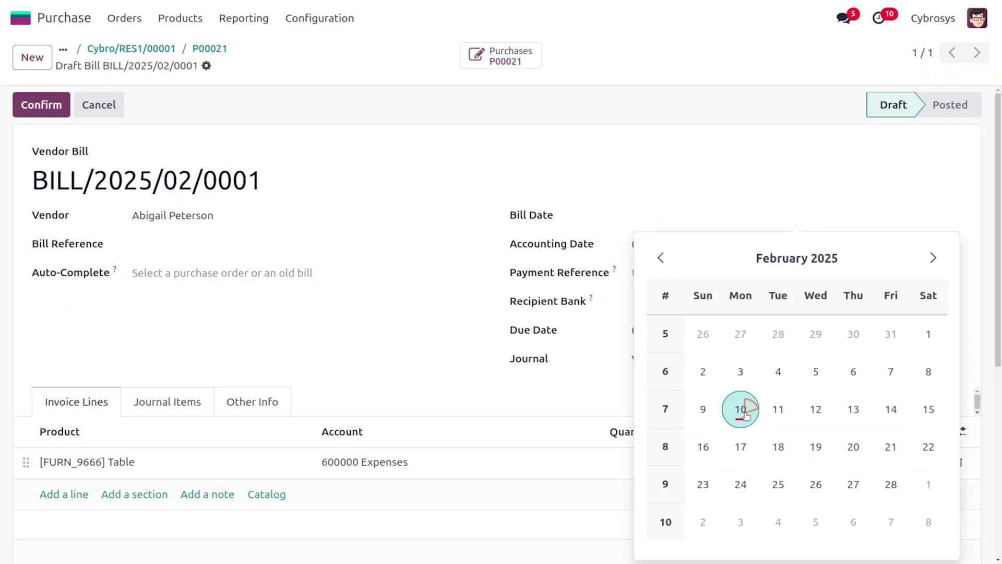
pyautogui.click(36, 105)
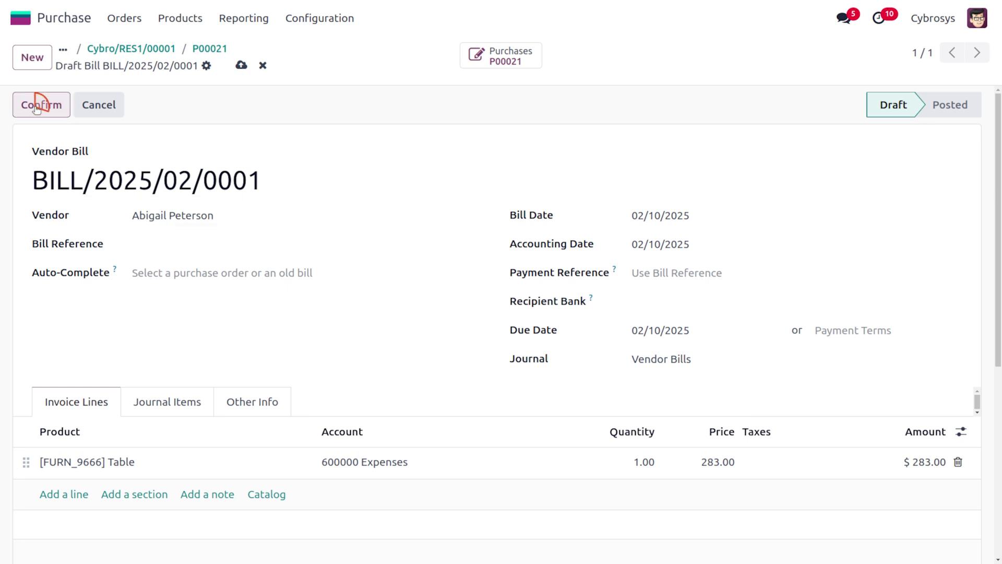